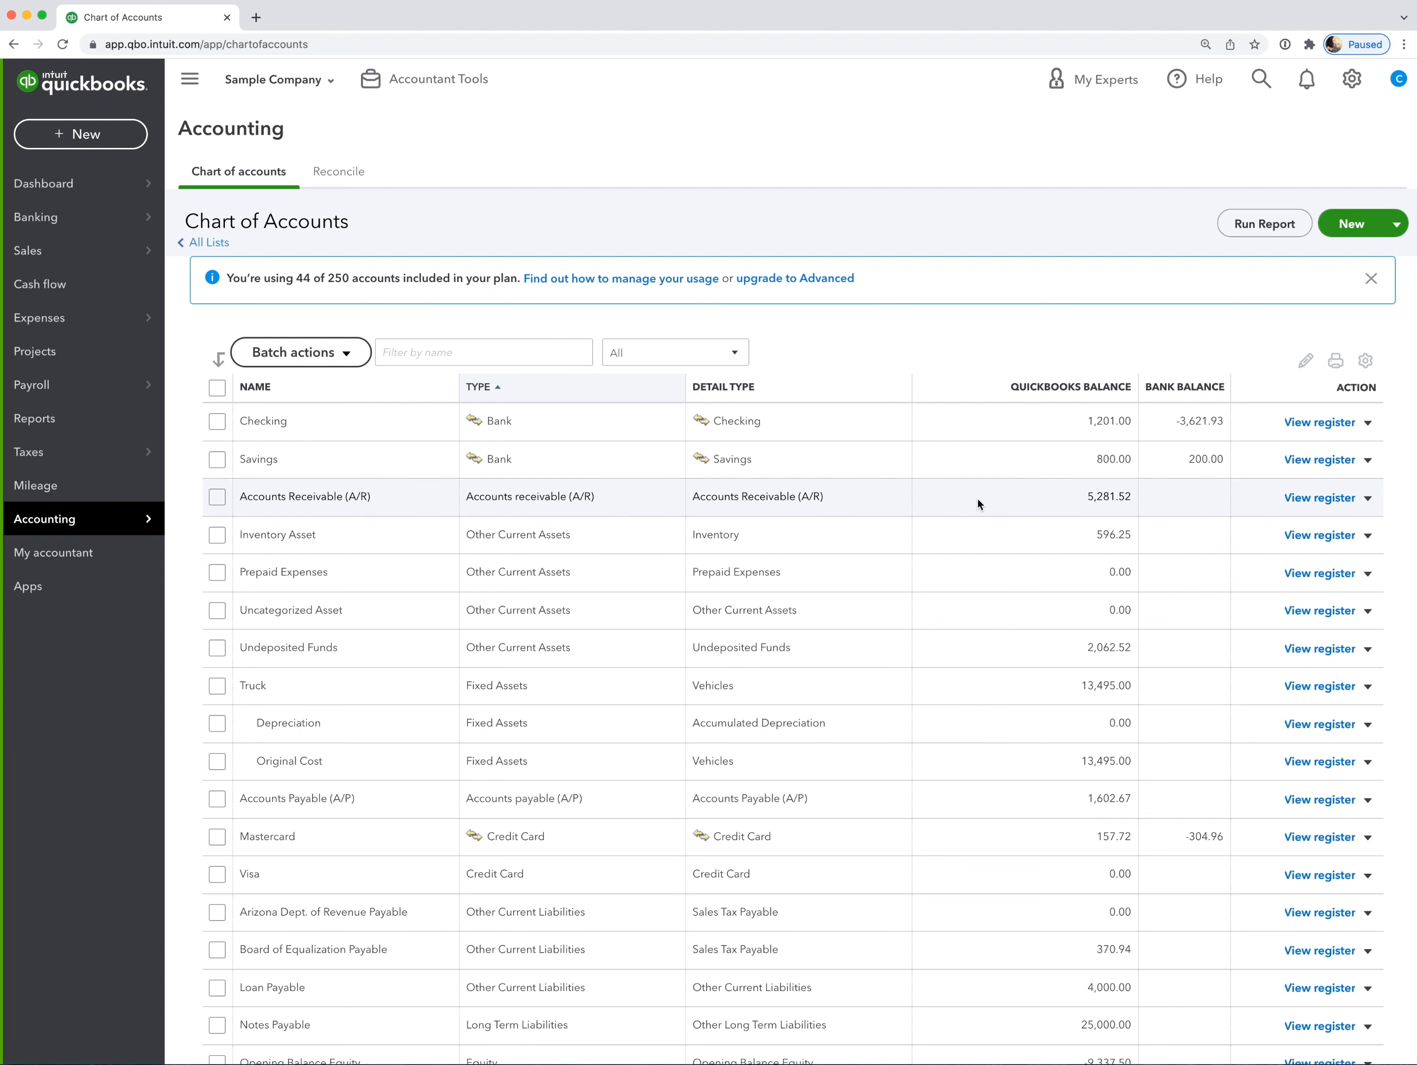
Step: Start a new account with account type Other Current Assets and detail type Inventory
left_click(1350, 229)
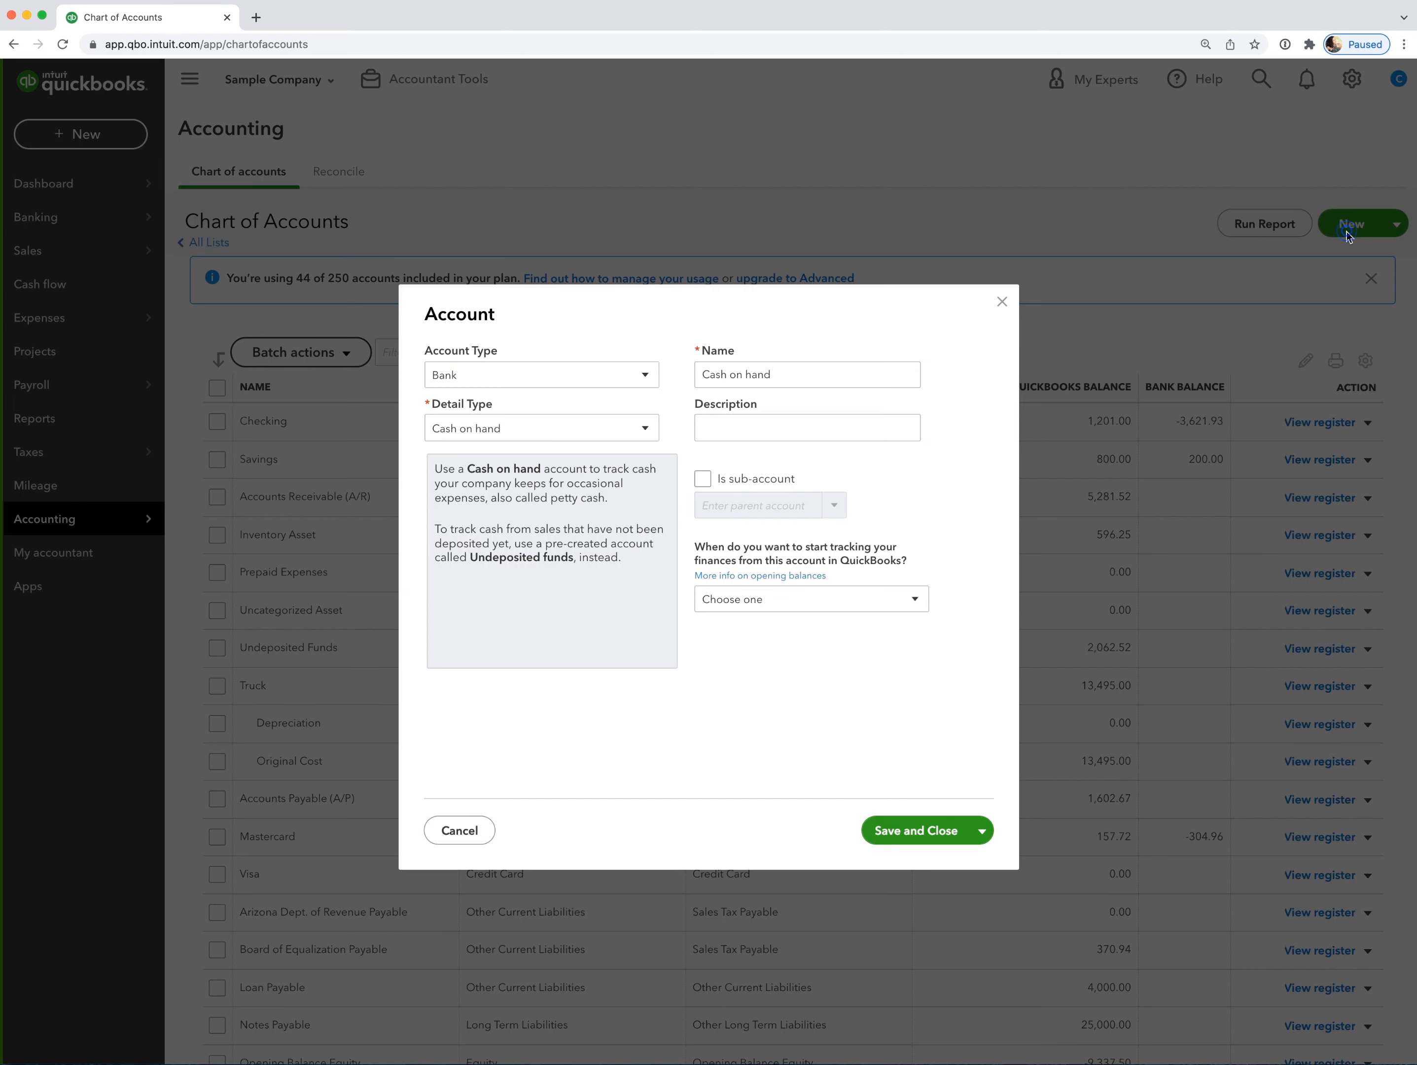
left_click(692, 380)
left_click(644, 375)
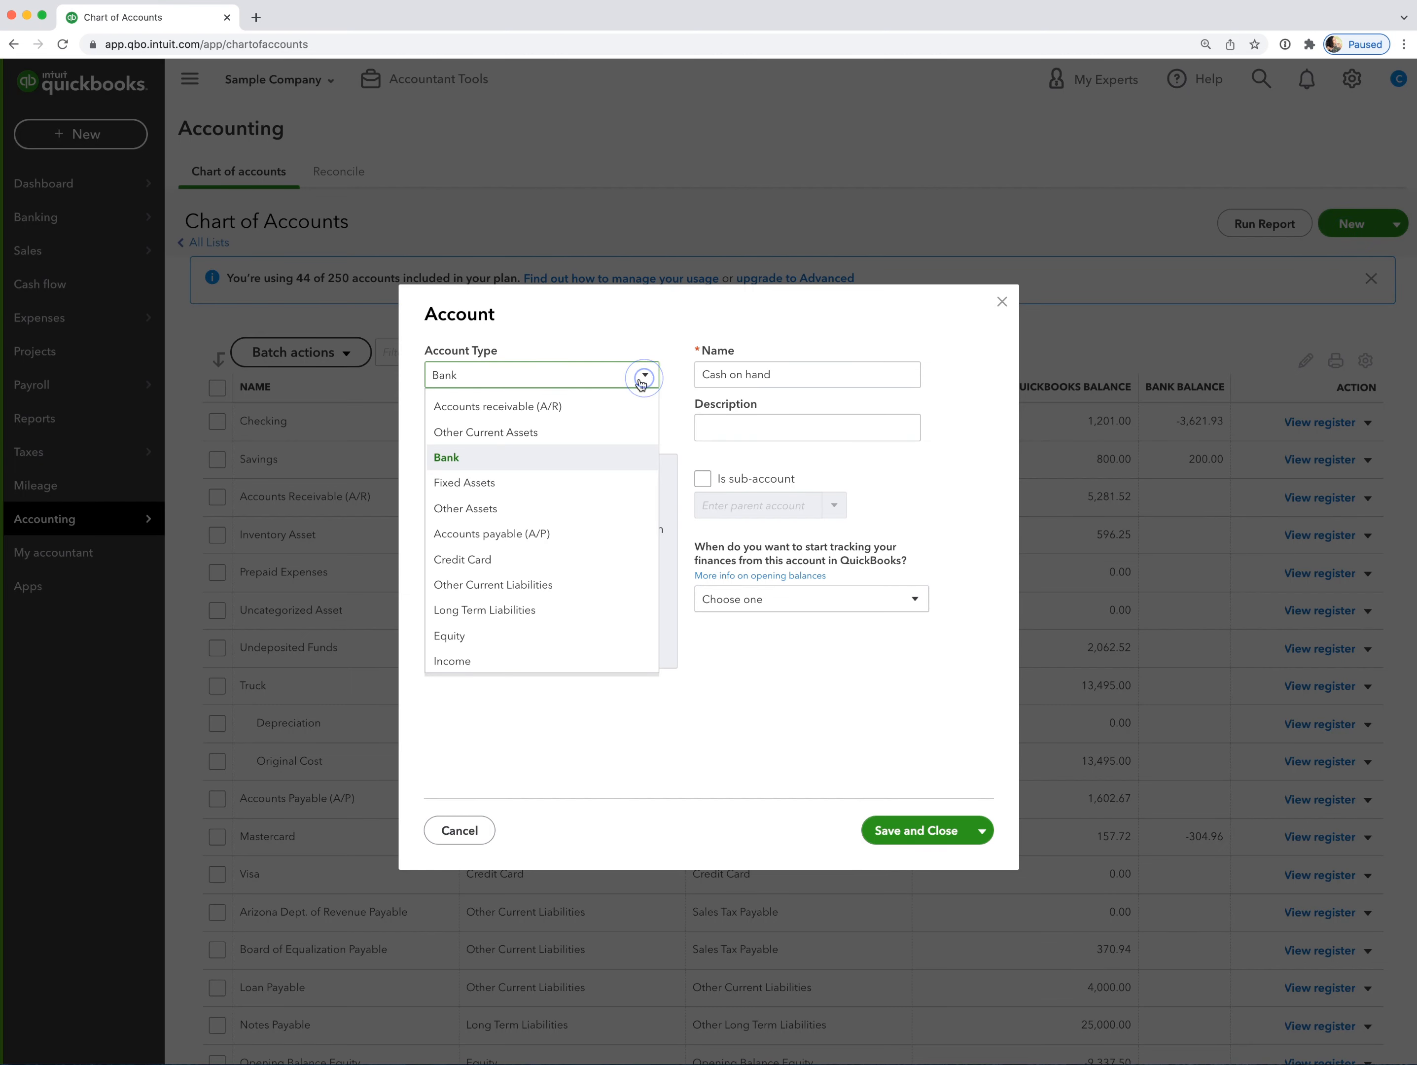
left_click(591, 432)
left_click(644, 430)
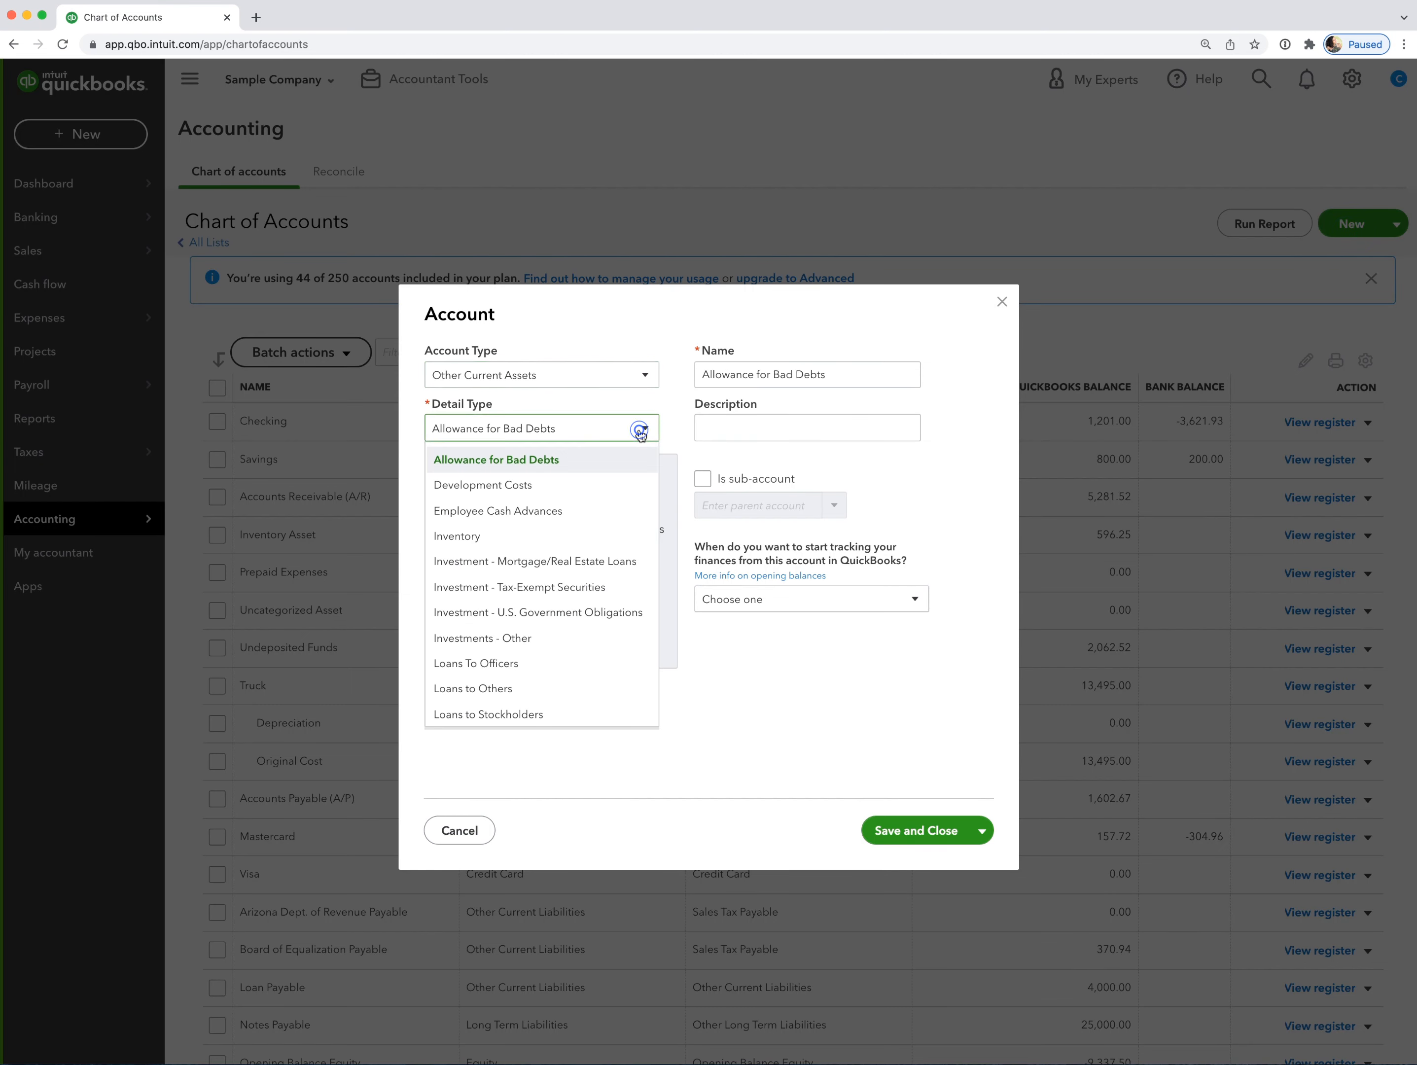
left_click(529, 540)
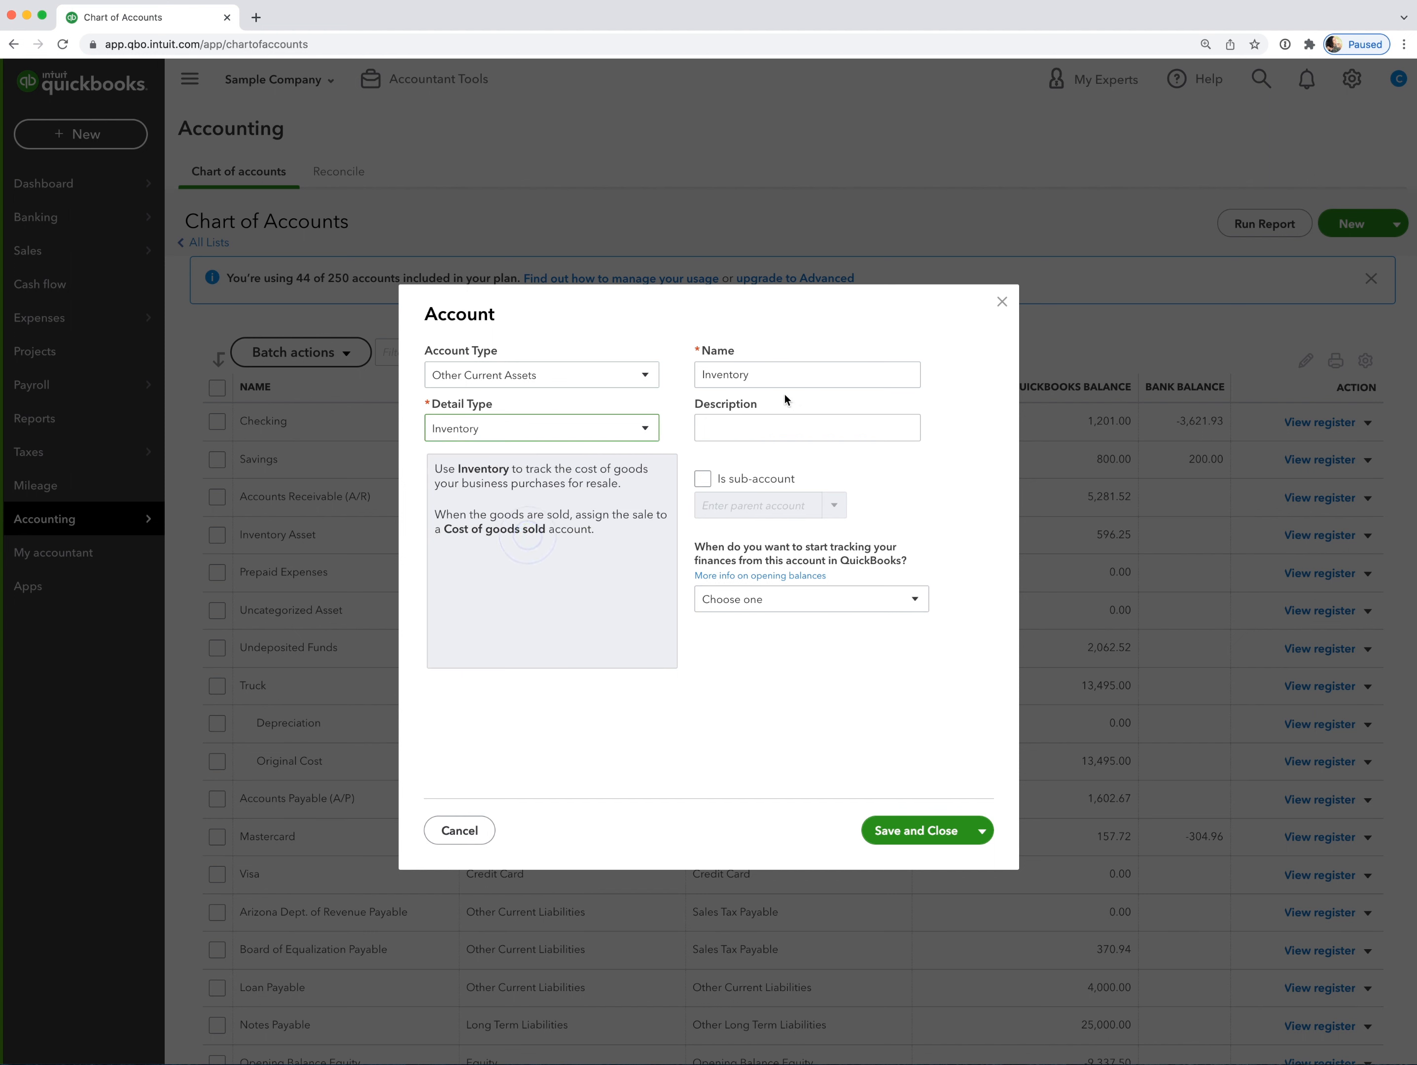
Step: Name the new account Accessories and save it as a sub-account of Inventory Asset
double_click(777, 381)
type("Acc")
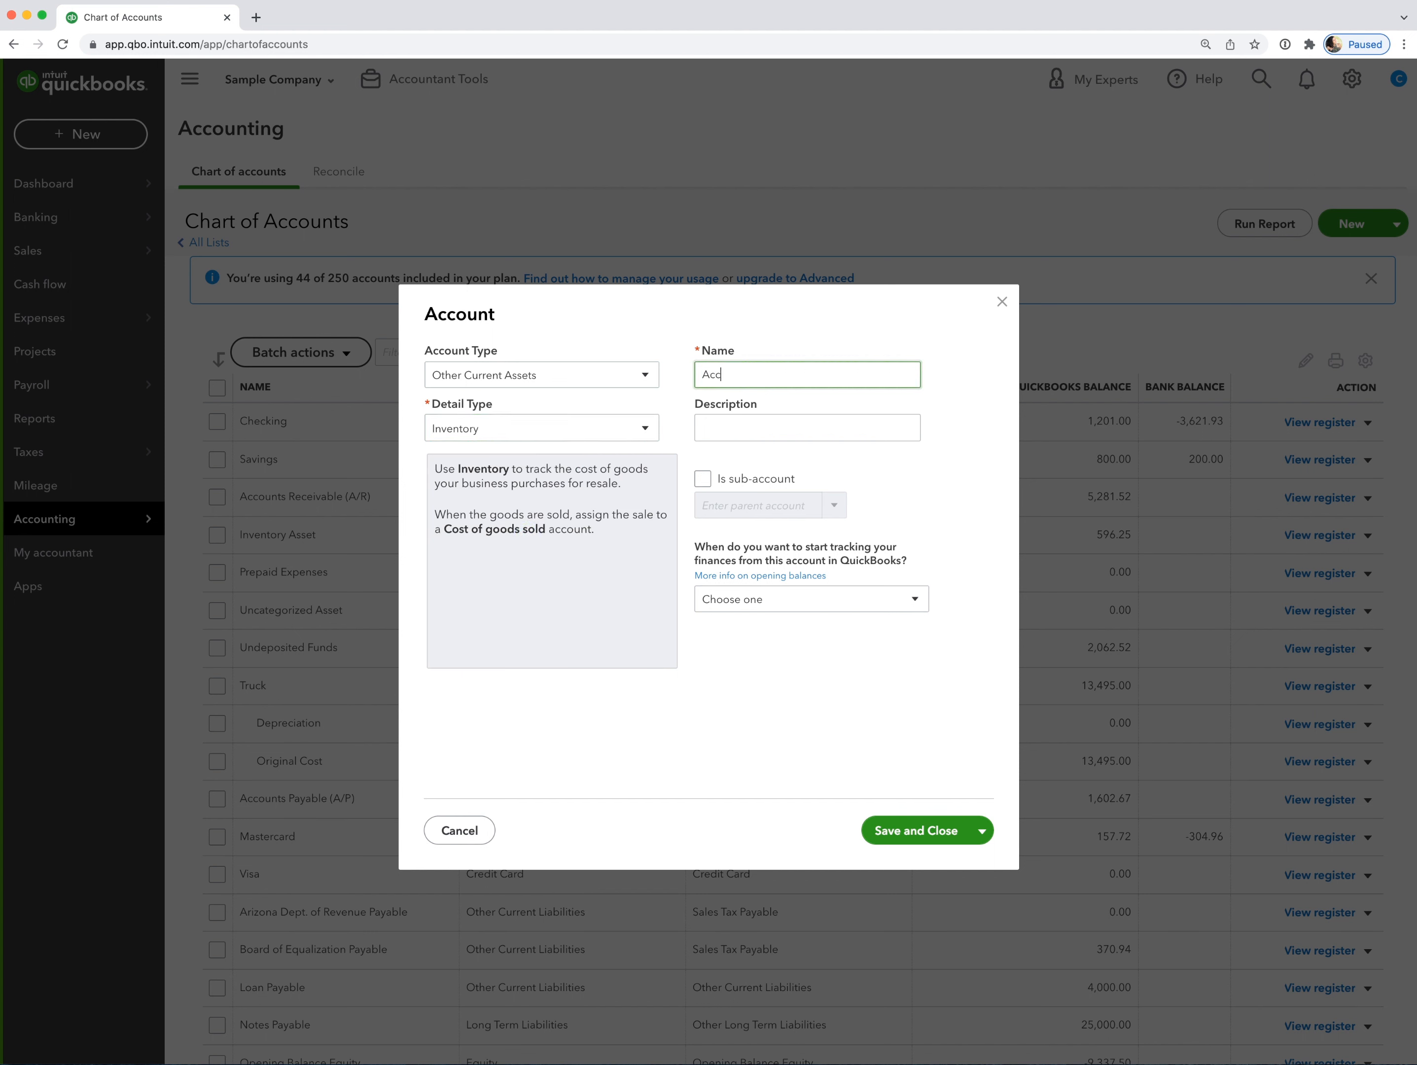
type("essories")
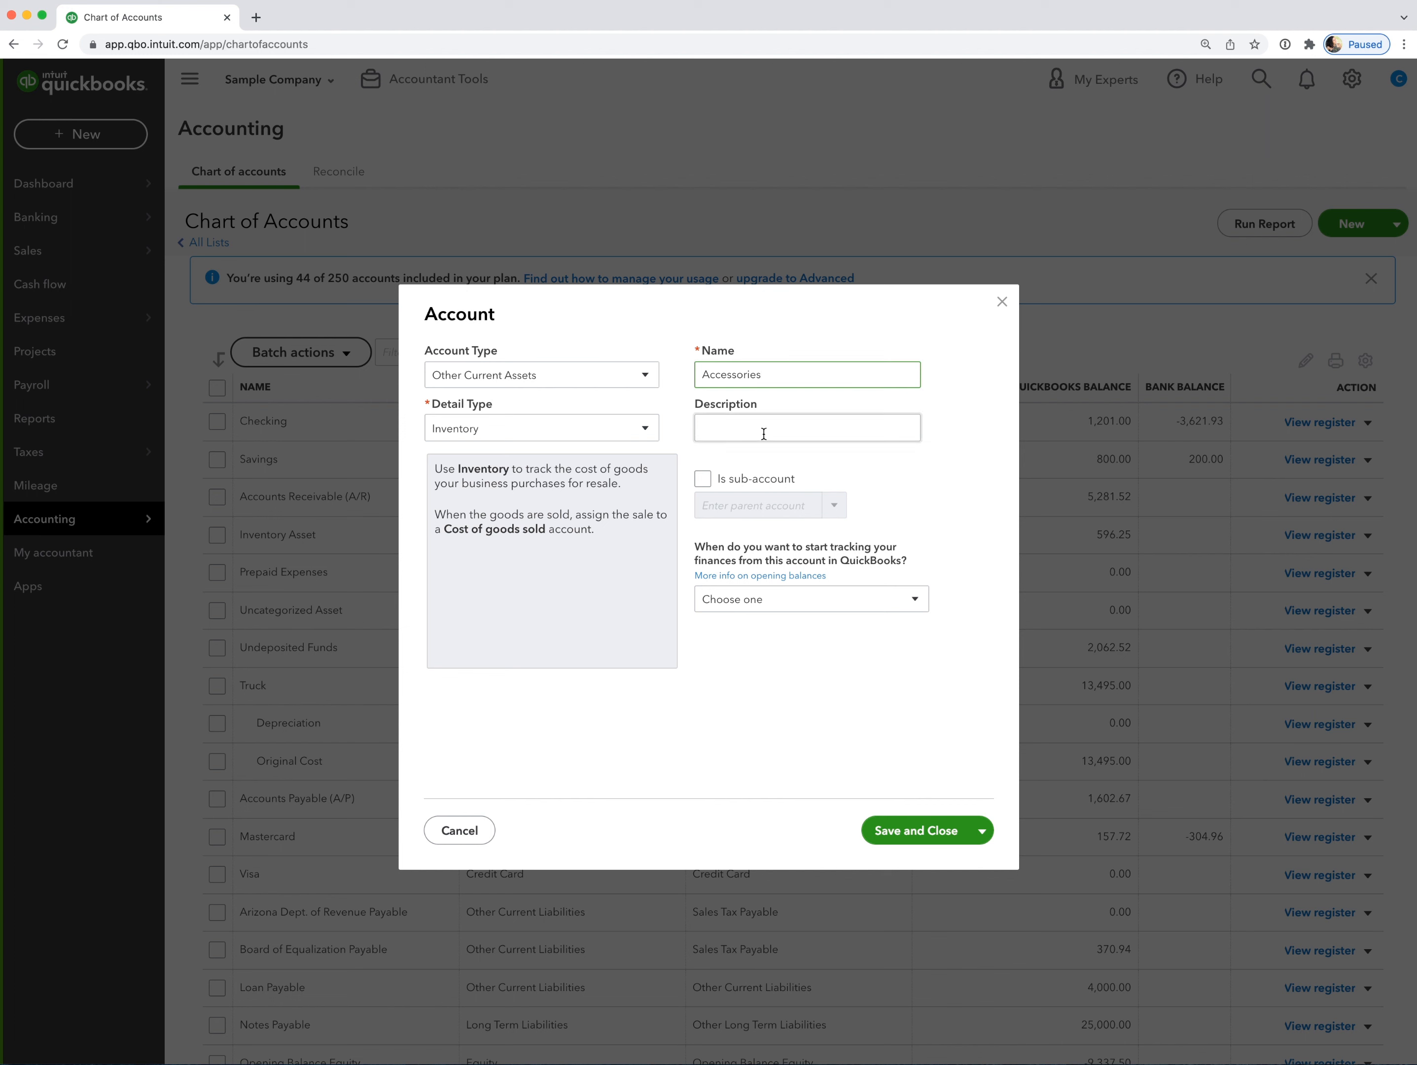
left_click(702, 478)
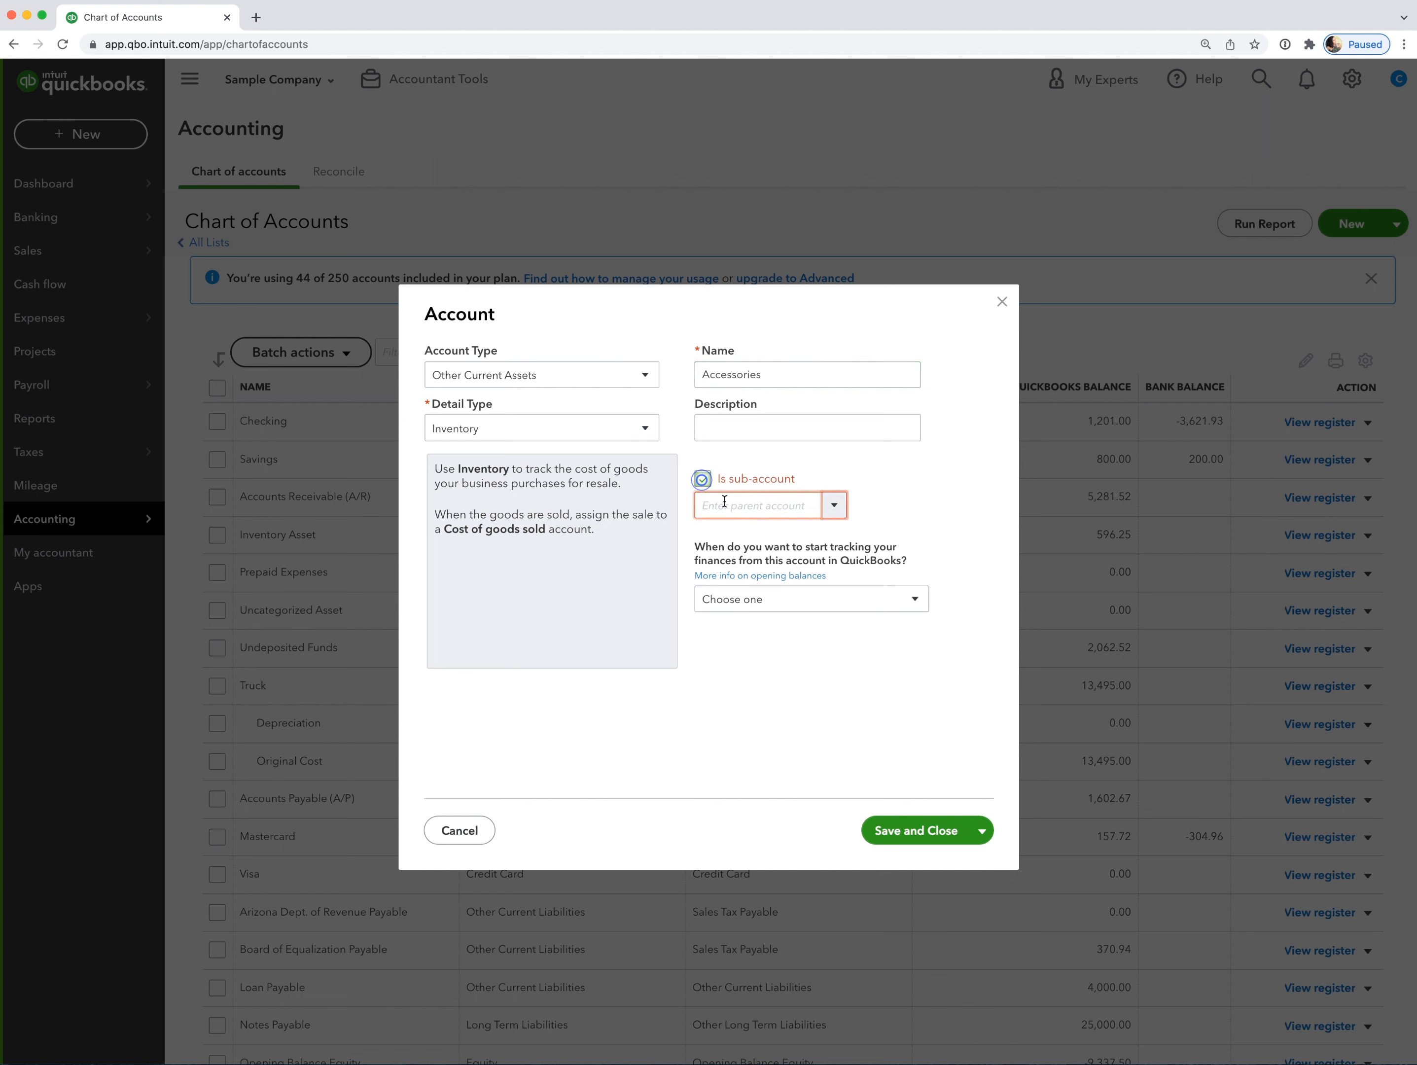
type("Inventory Asset")
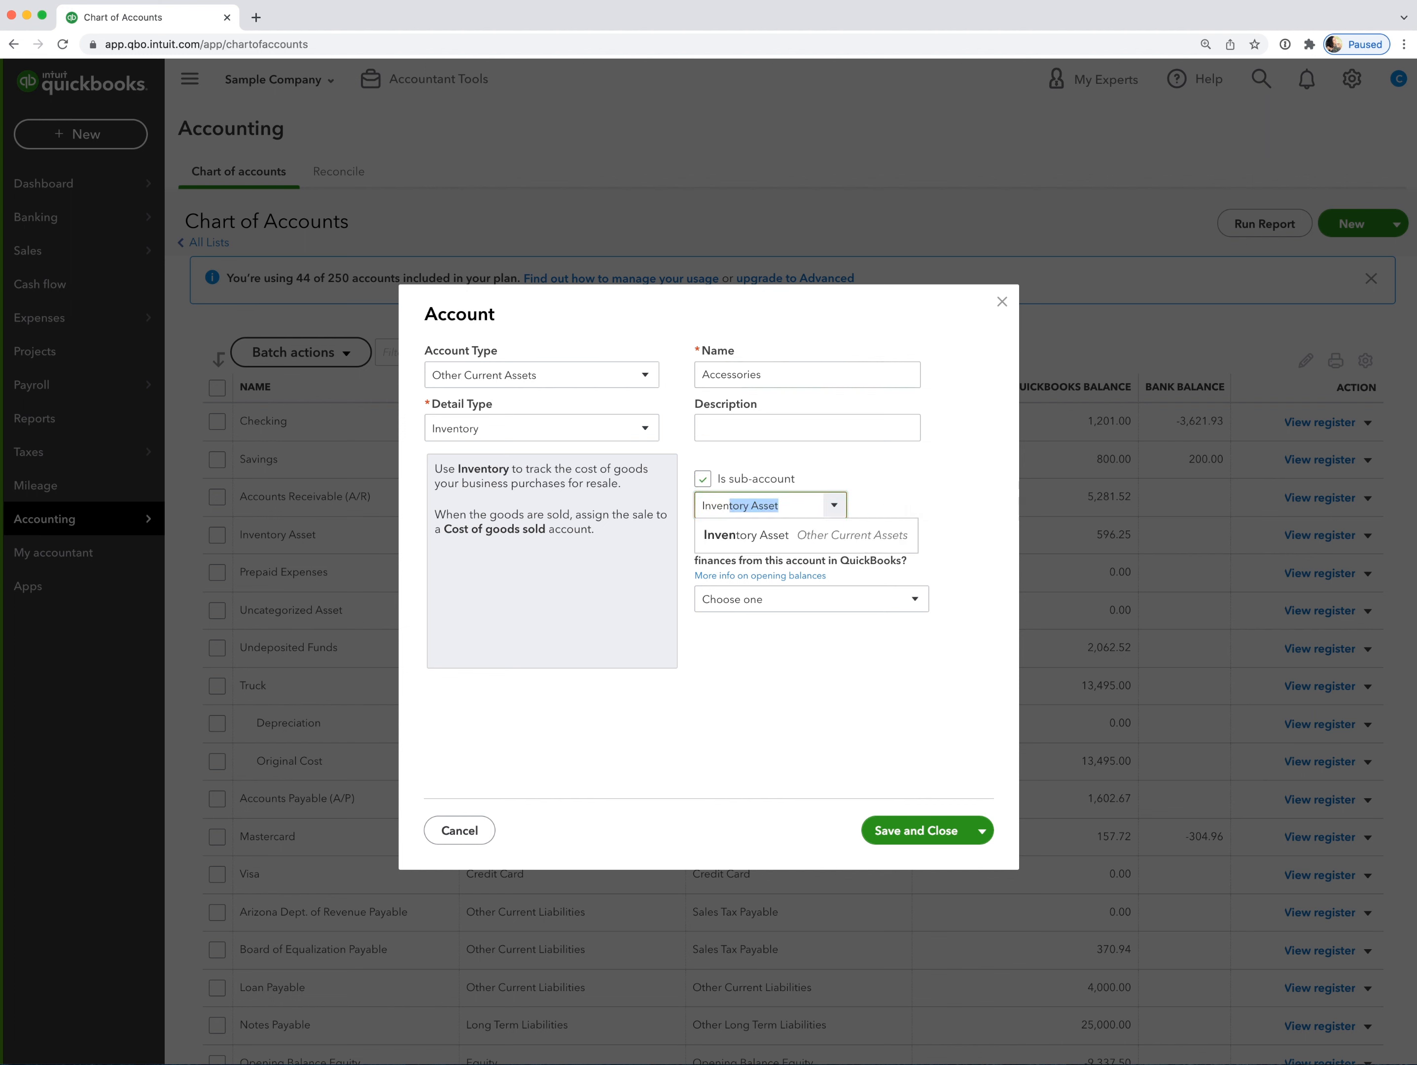
left_click(730, 535)
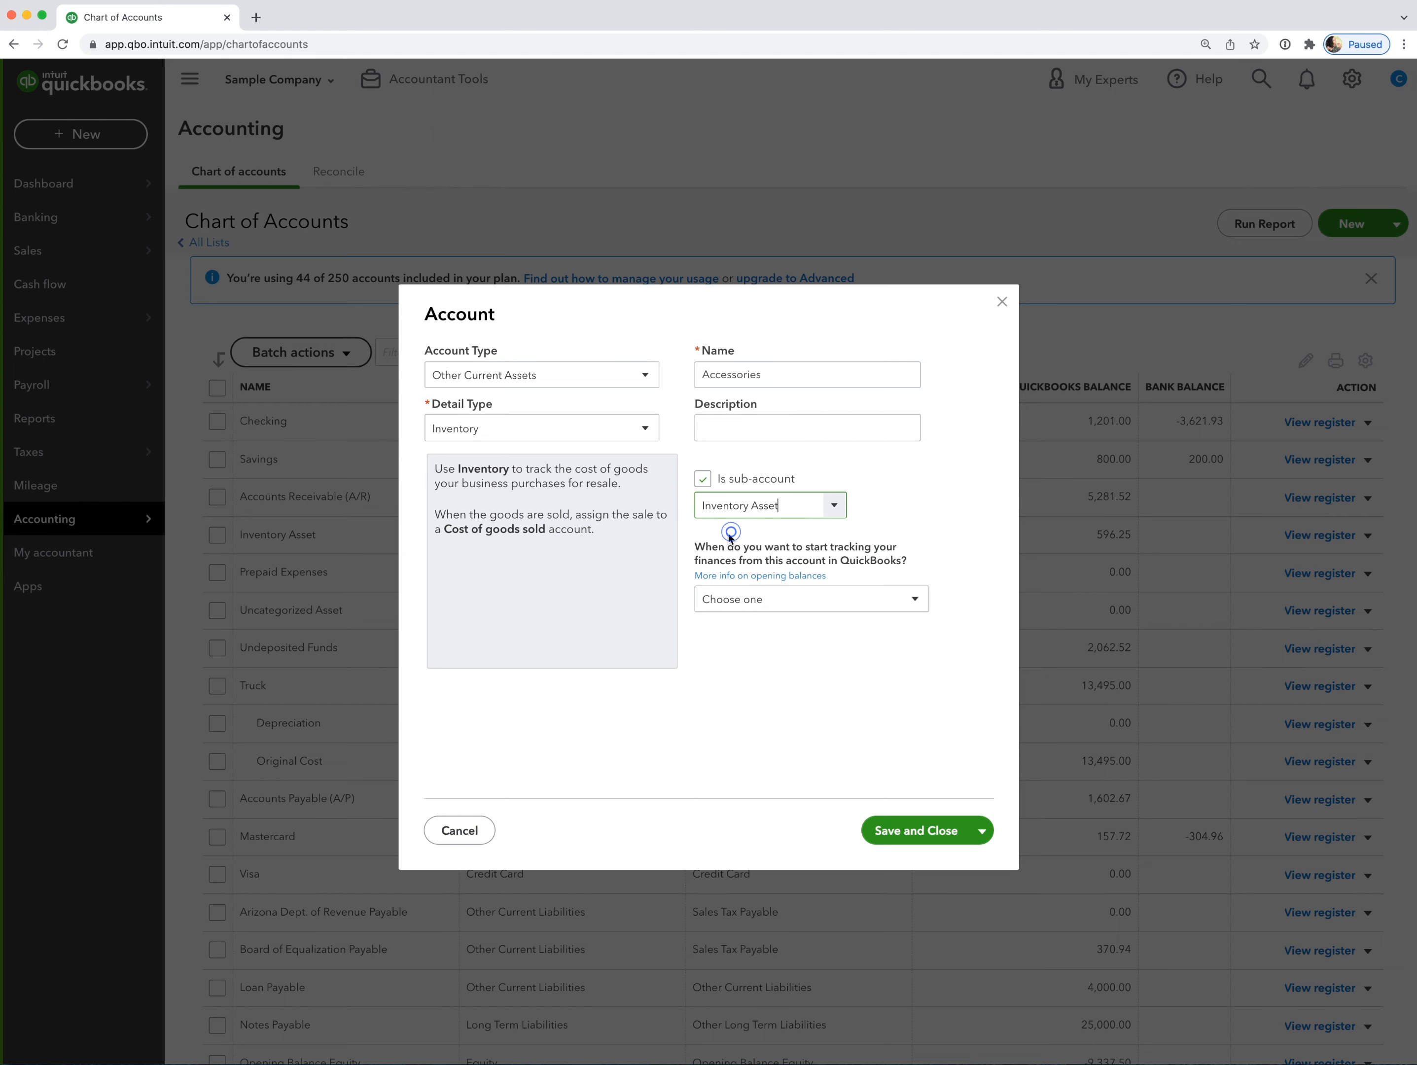
left_click(934, 837)
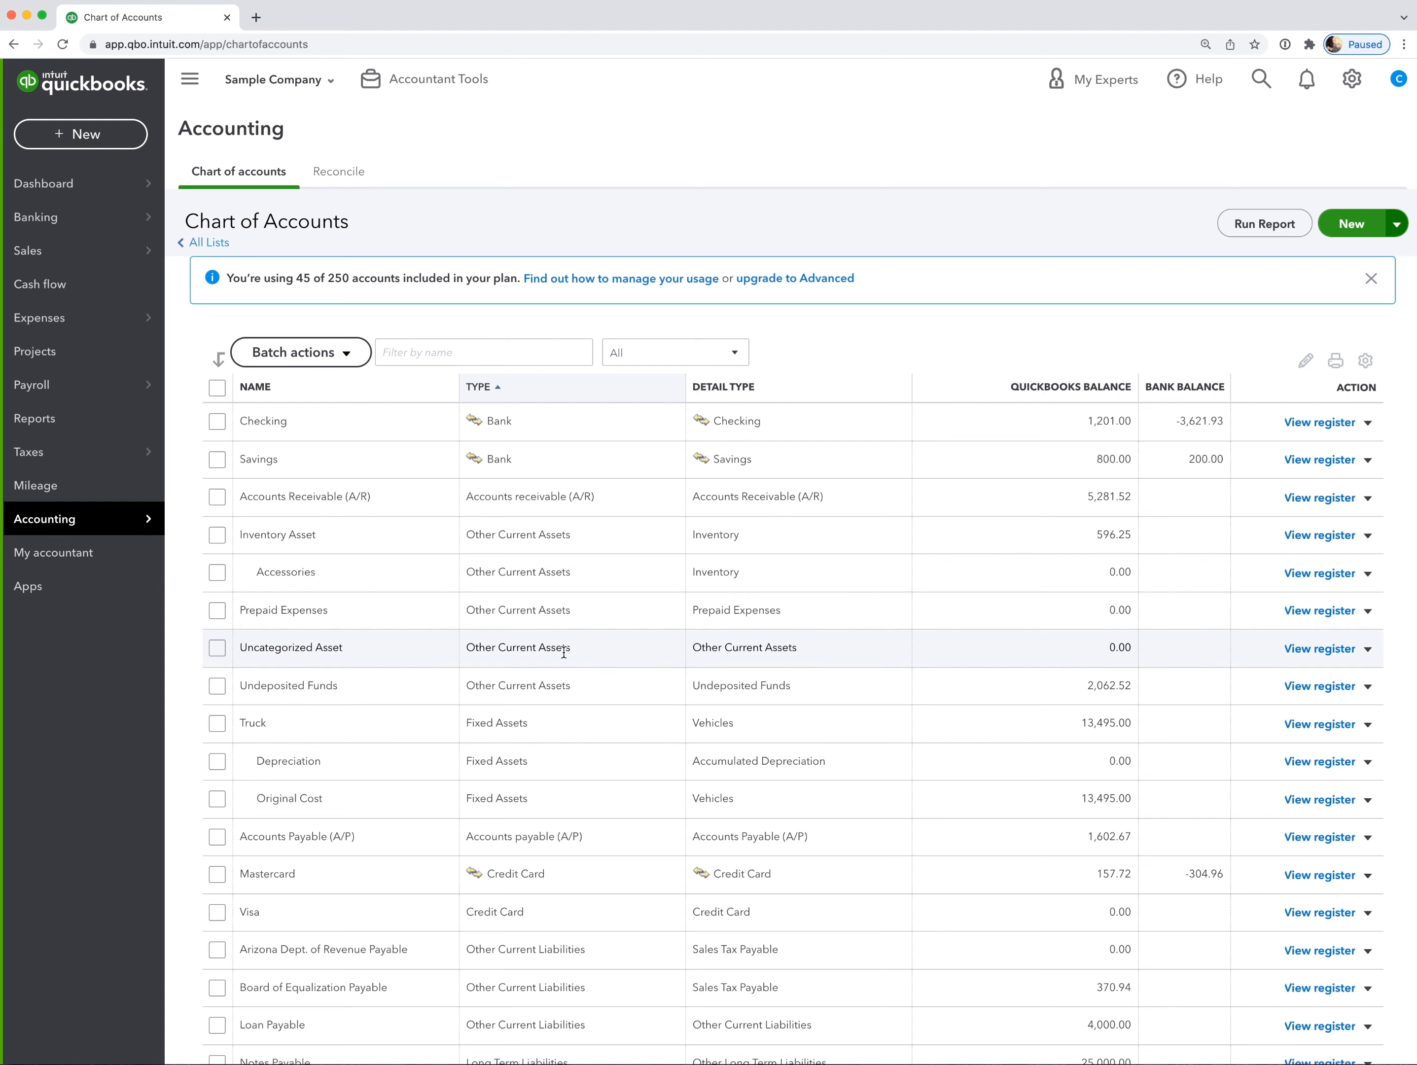
Step: Start another new account with account type Other Current Liabilities and detail type Sales Tax Payable
scroll(563, 652, "down", 3)
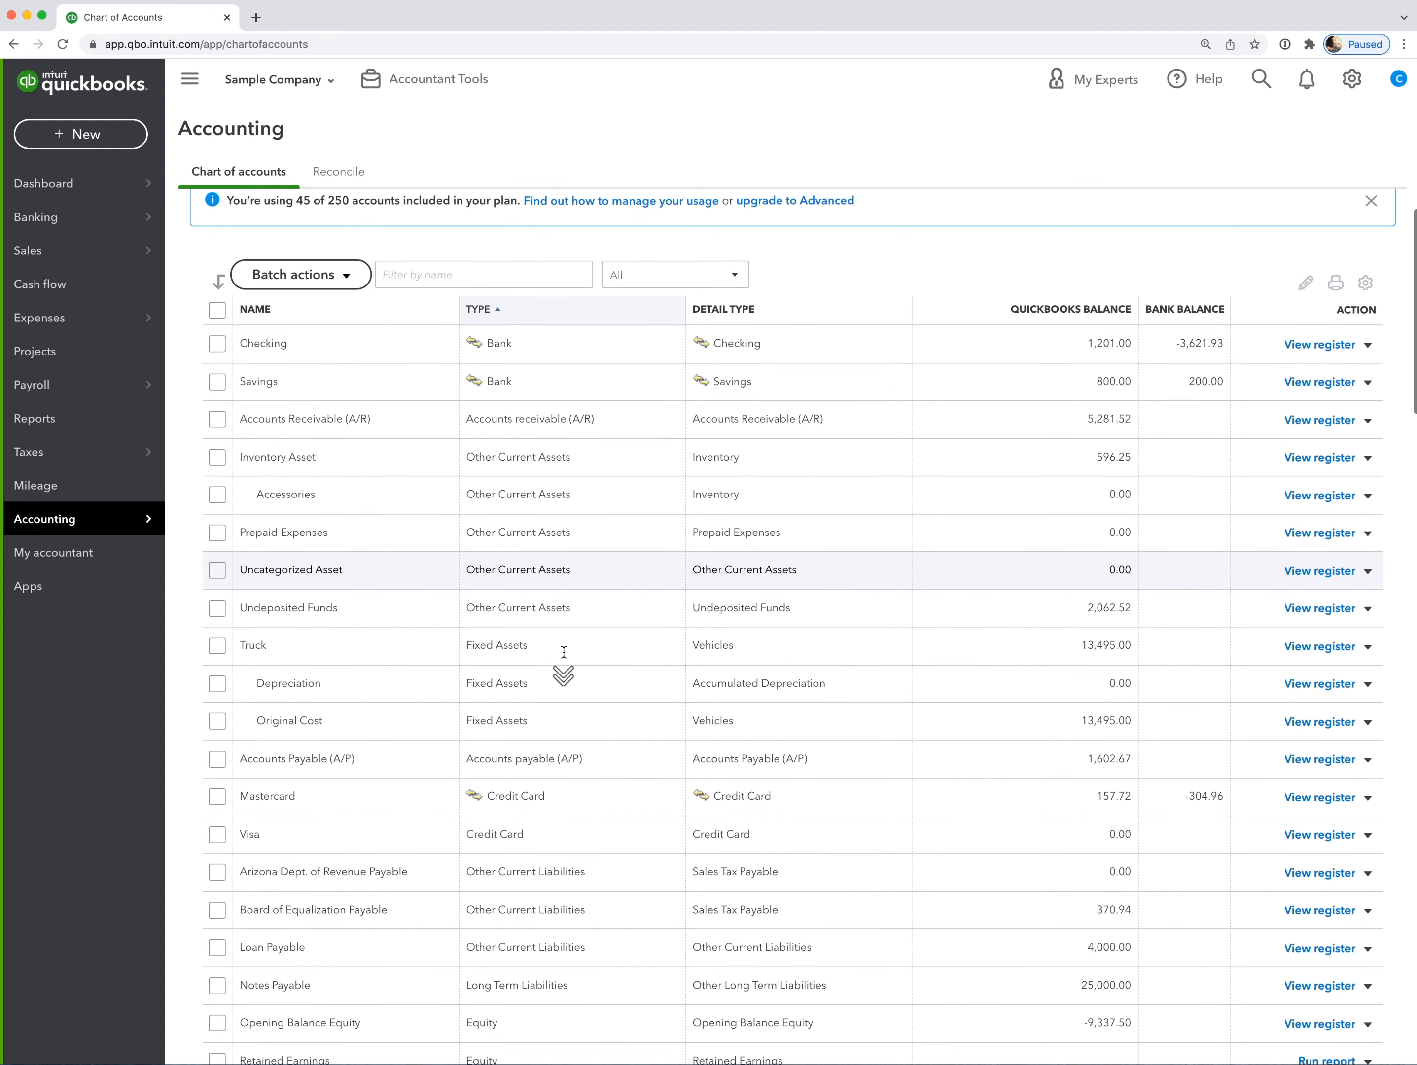
scroll(564, 652, "down", 1)
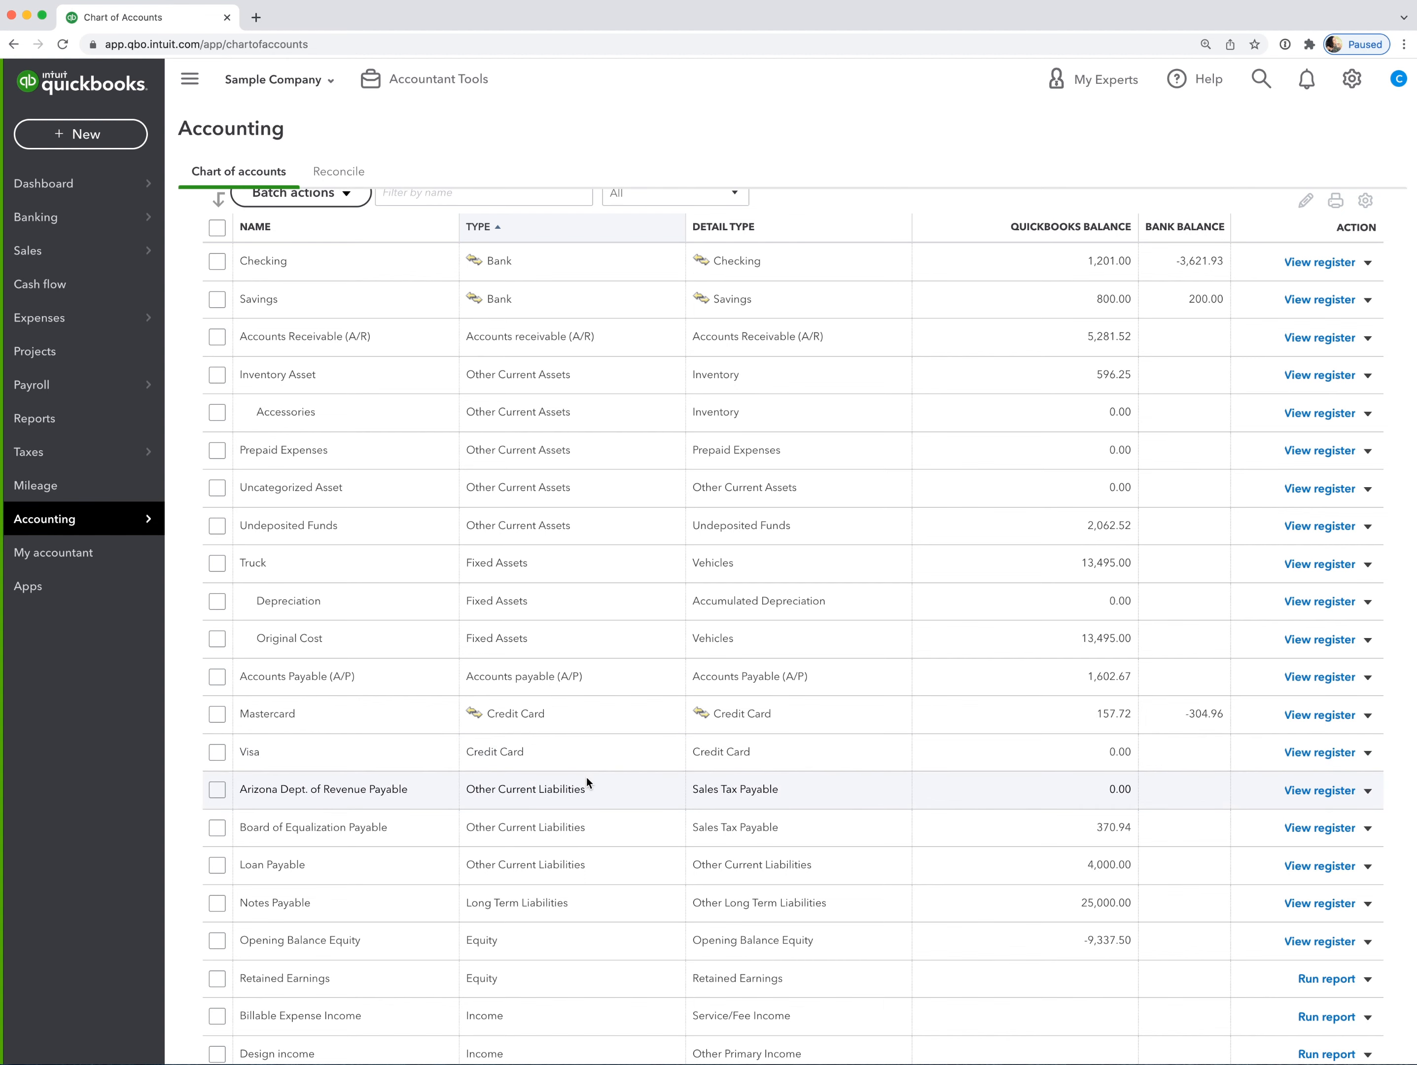
scroll(622, 785, "up", 3)
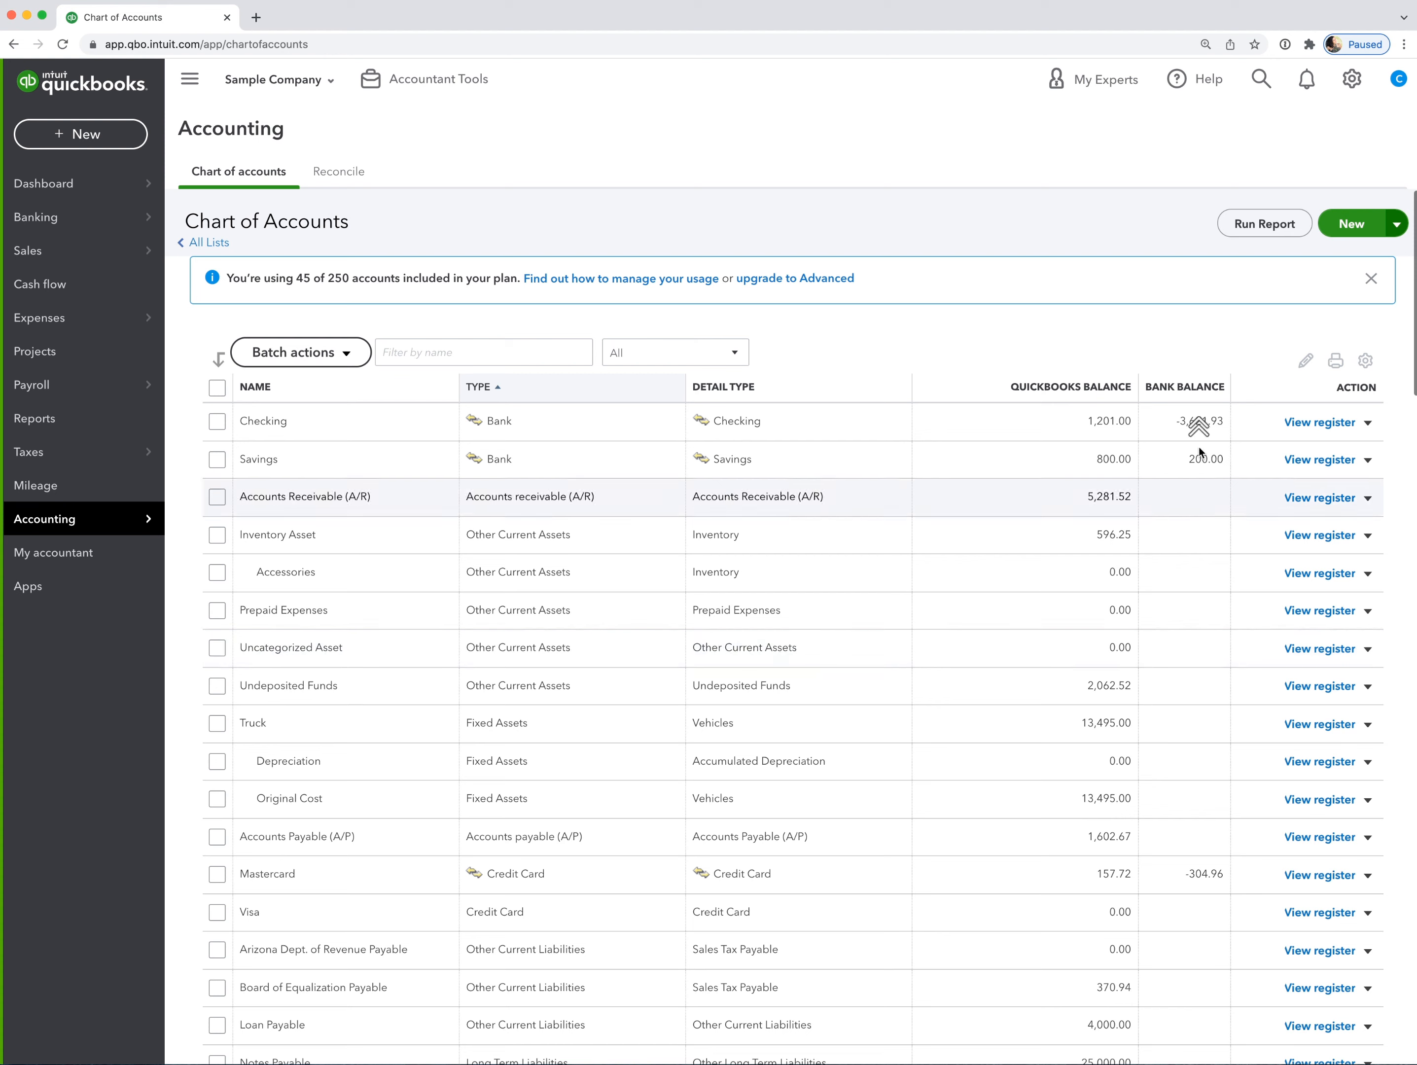
left_click(1338, 222)
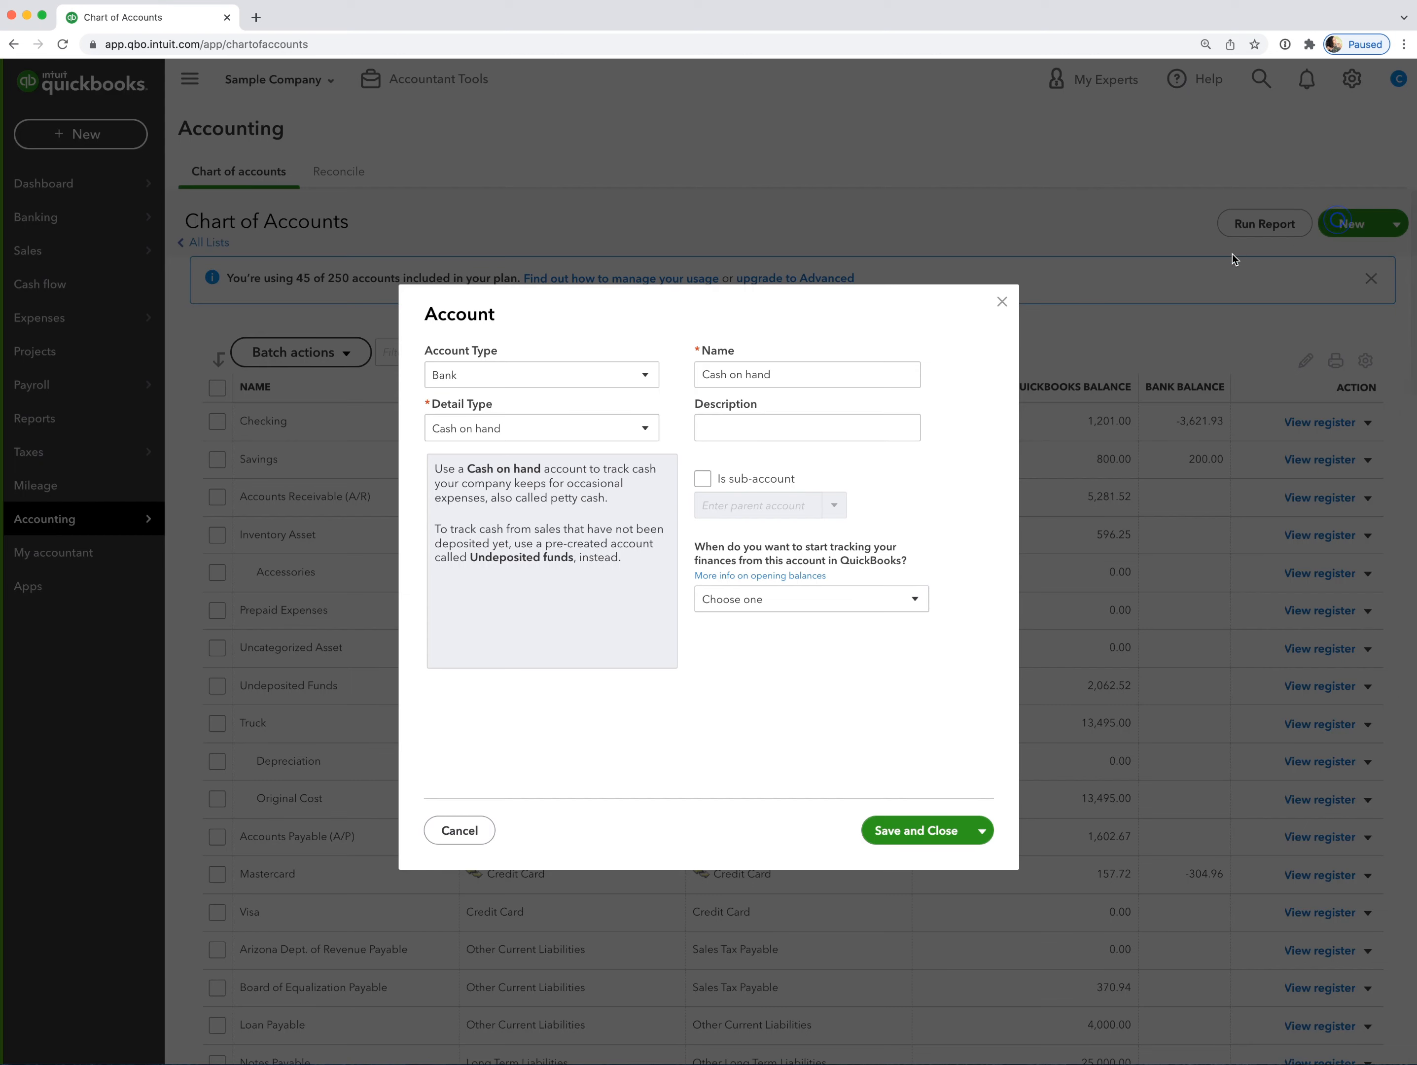
left_click(645, 375)
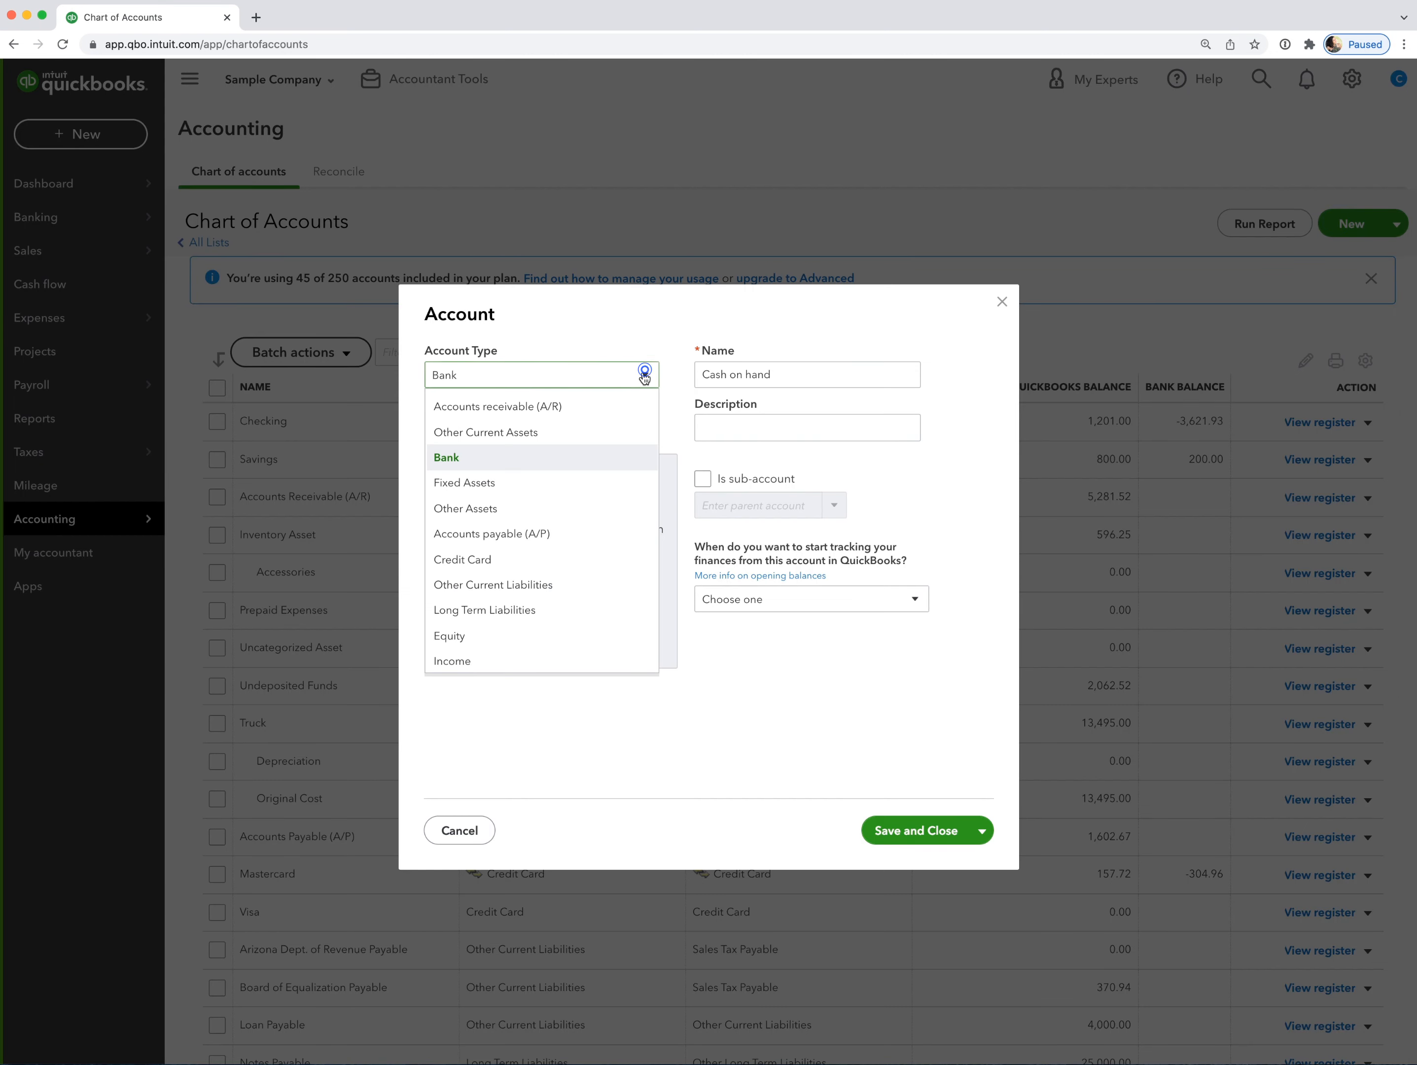
left_click(556, 585)
left_click(639, 427)
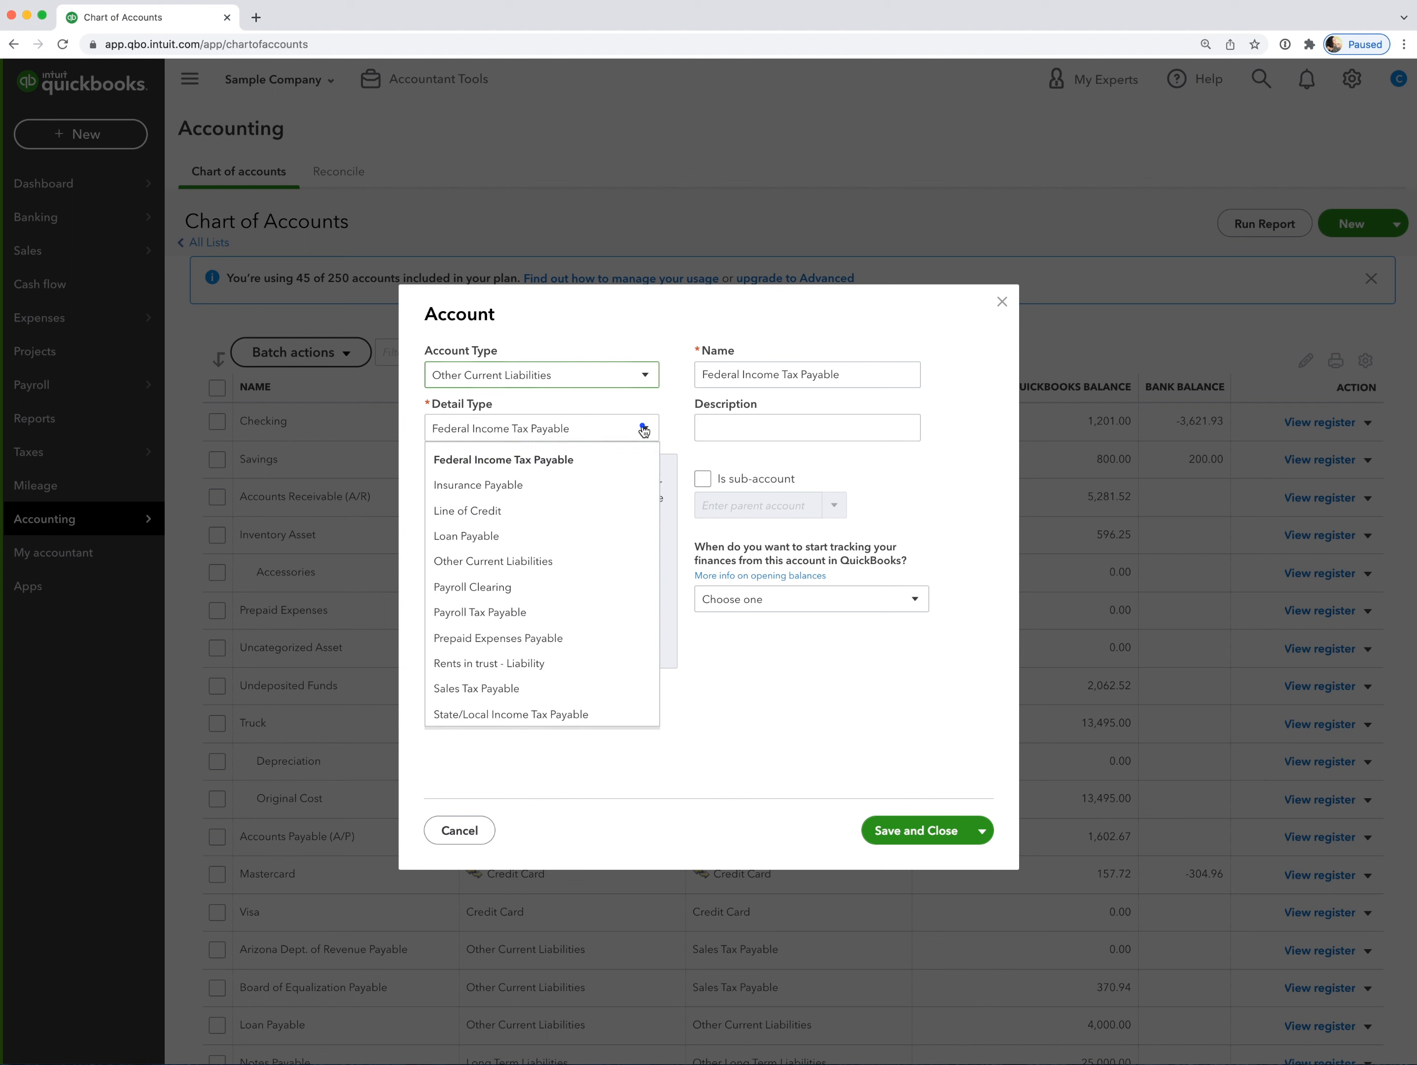
scroll(611, 536, "down", 1)
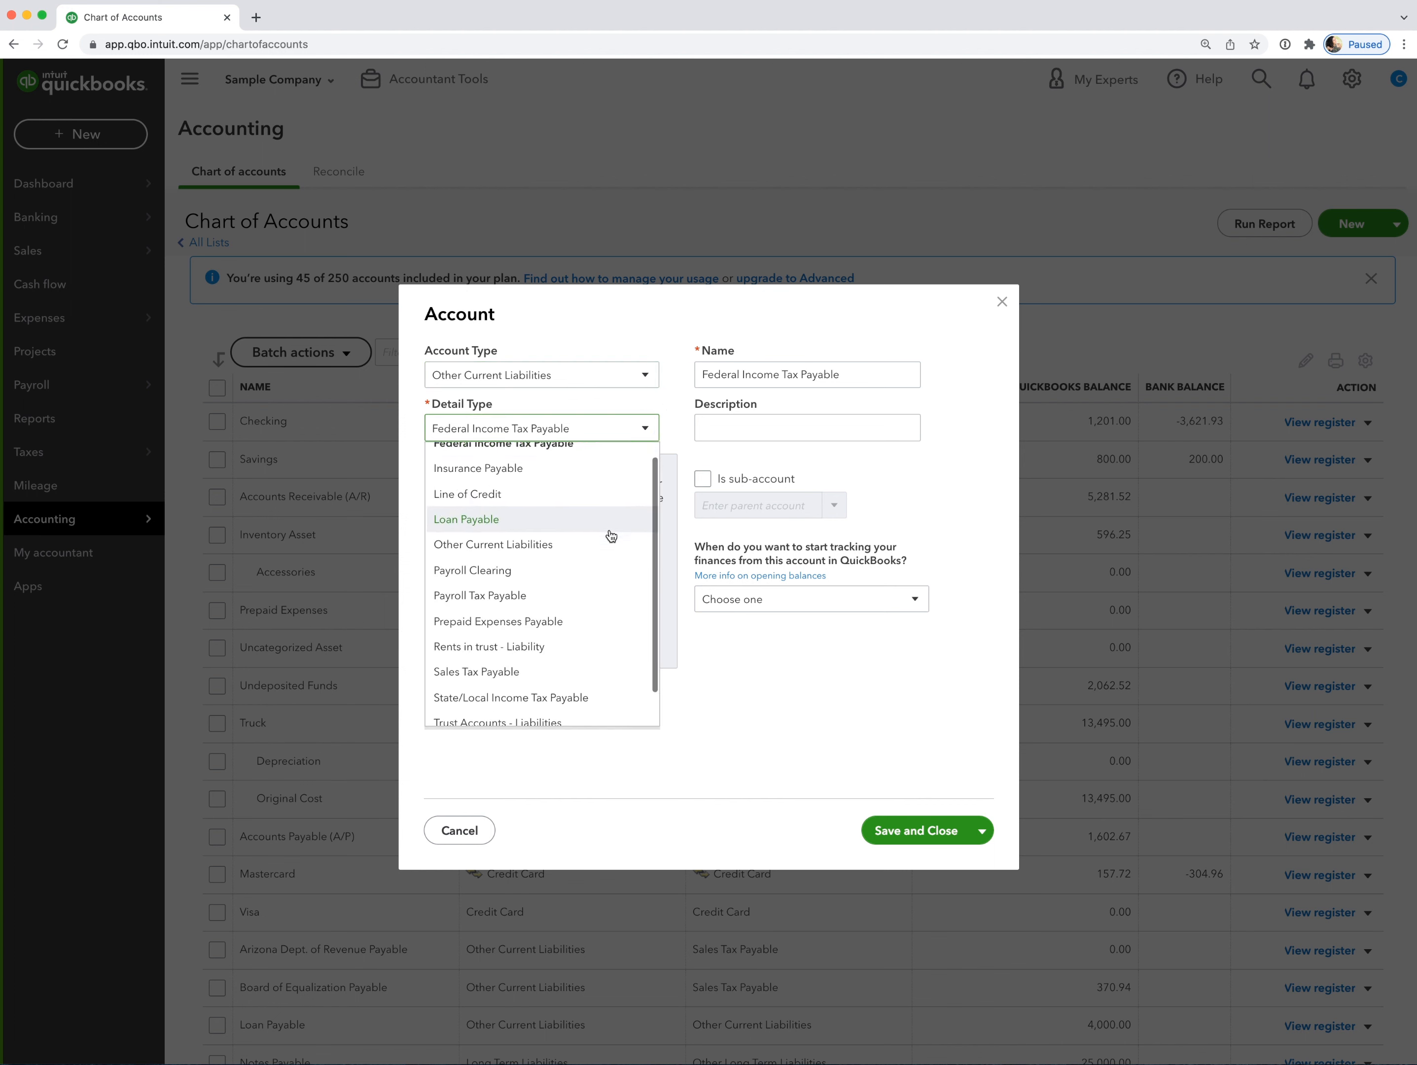
left_click(594, 671)
Step: Rename the sales tax account to CDTFA Tax Payable and save it
triple_click(794, 377)
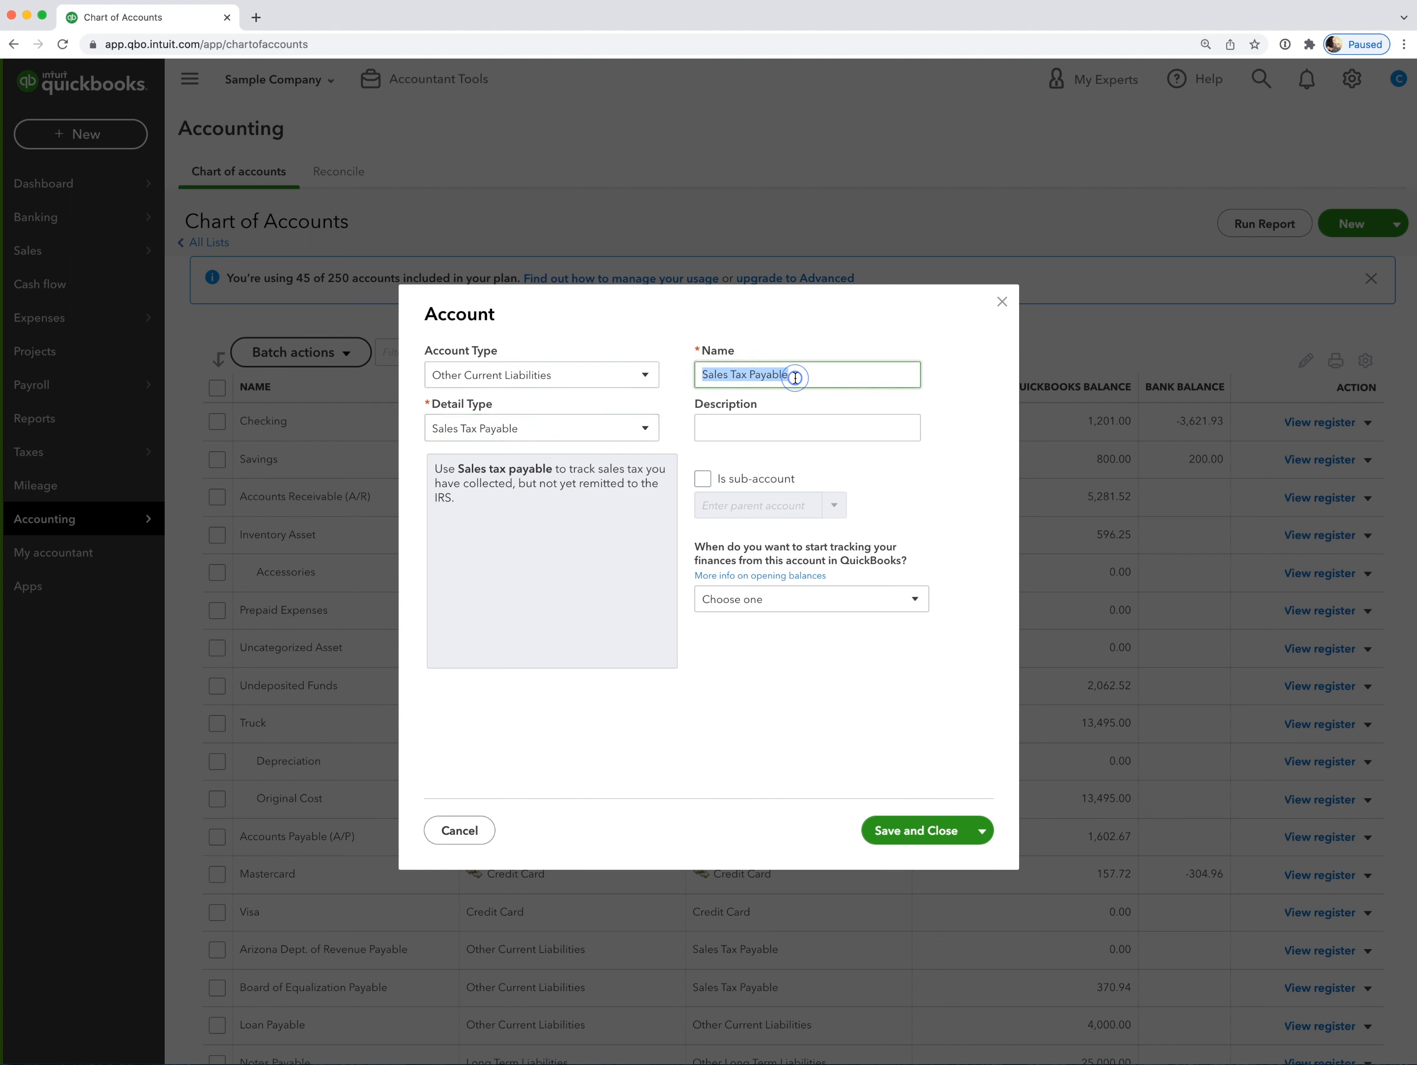
left_click(726, 375)
left_click(728, 375)
double_click(728, 374)
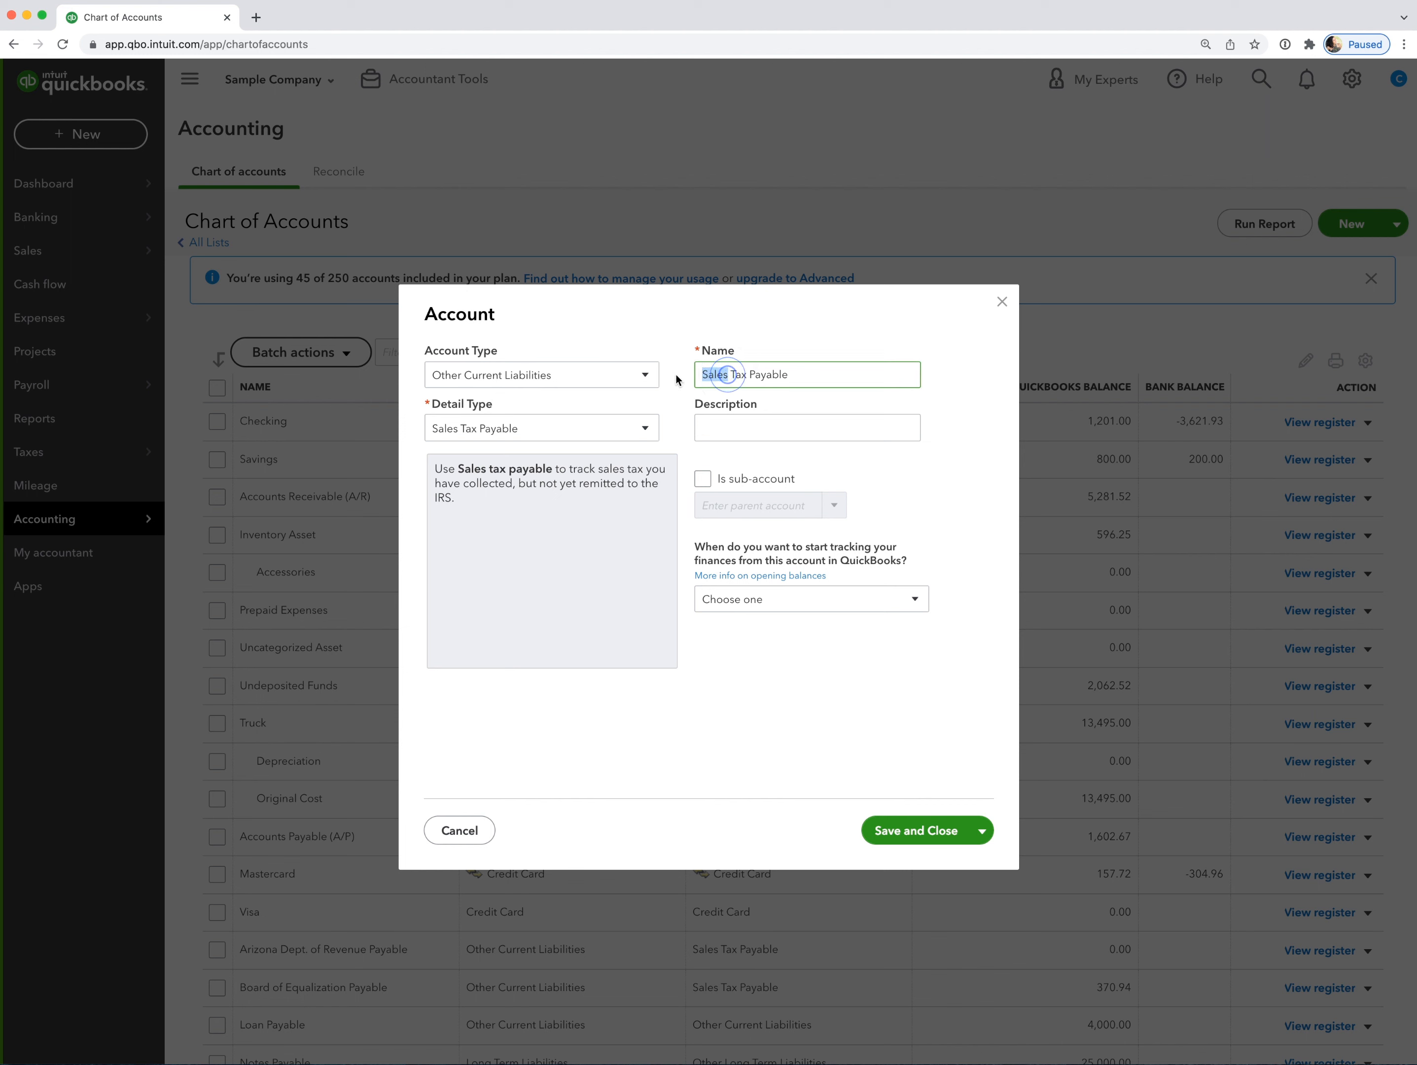
type("CDTFA")
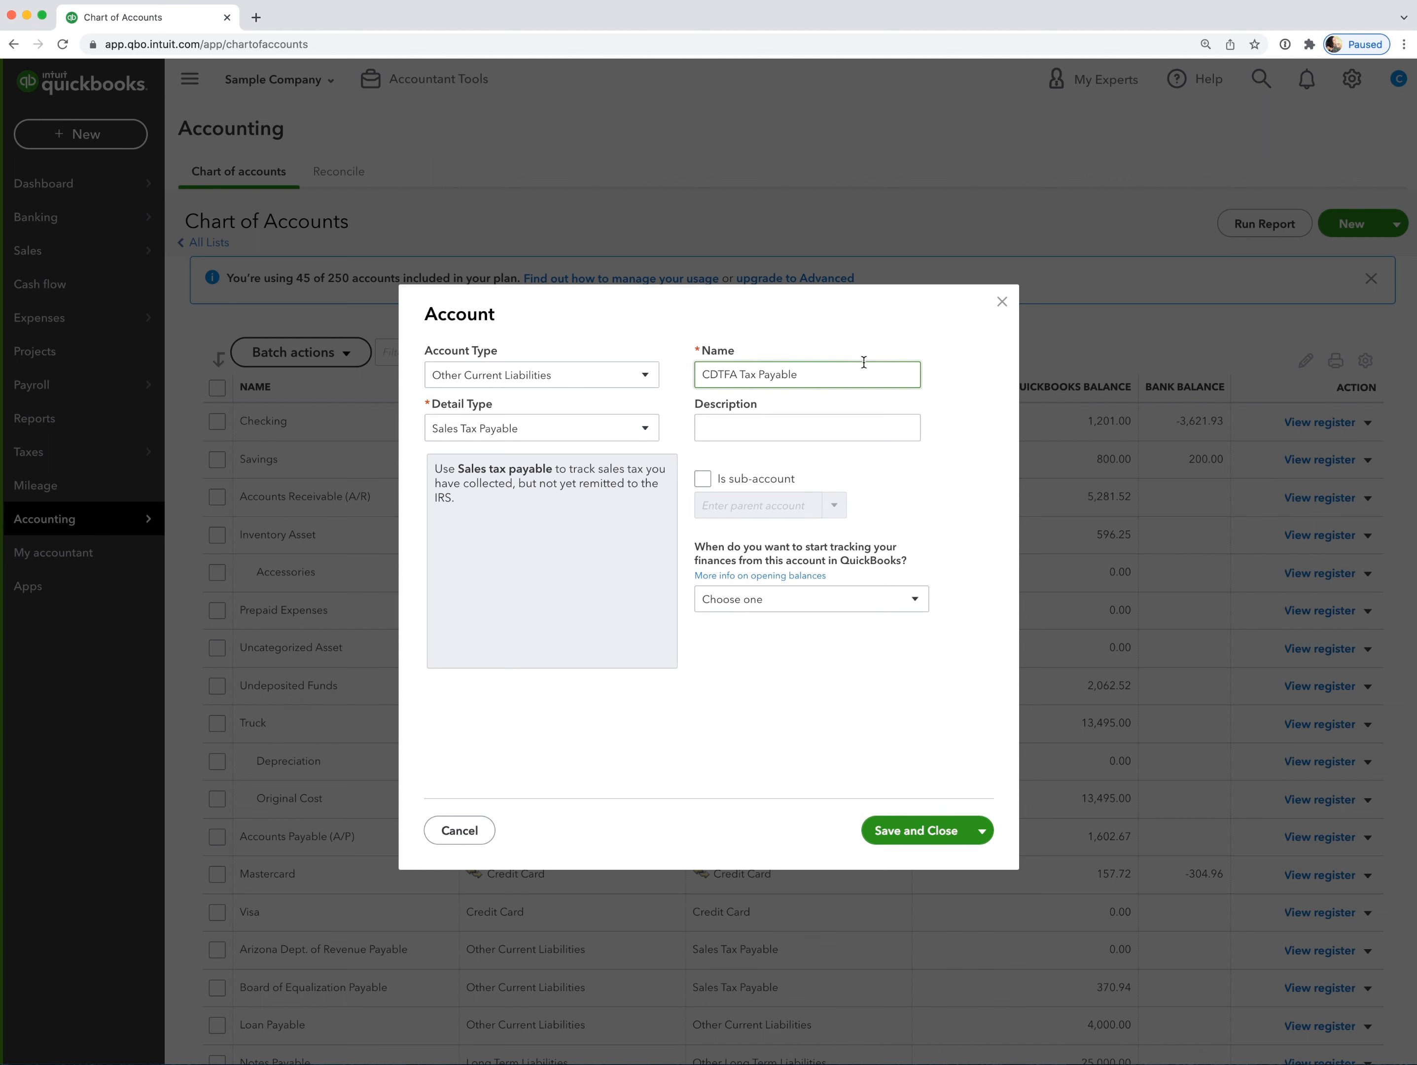
left_click(936, 832)
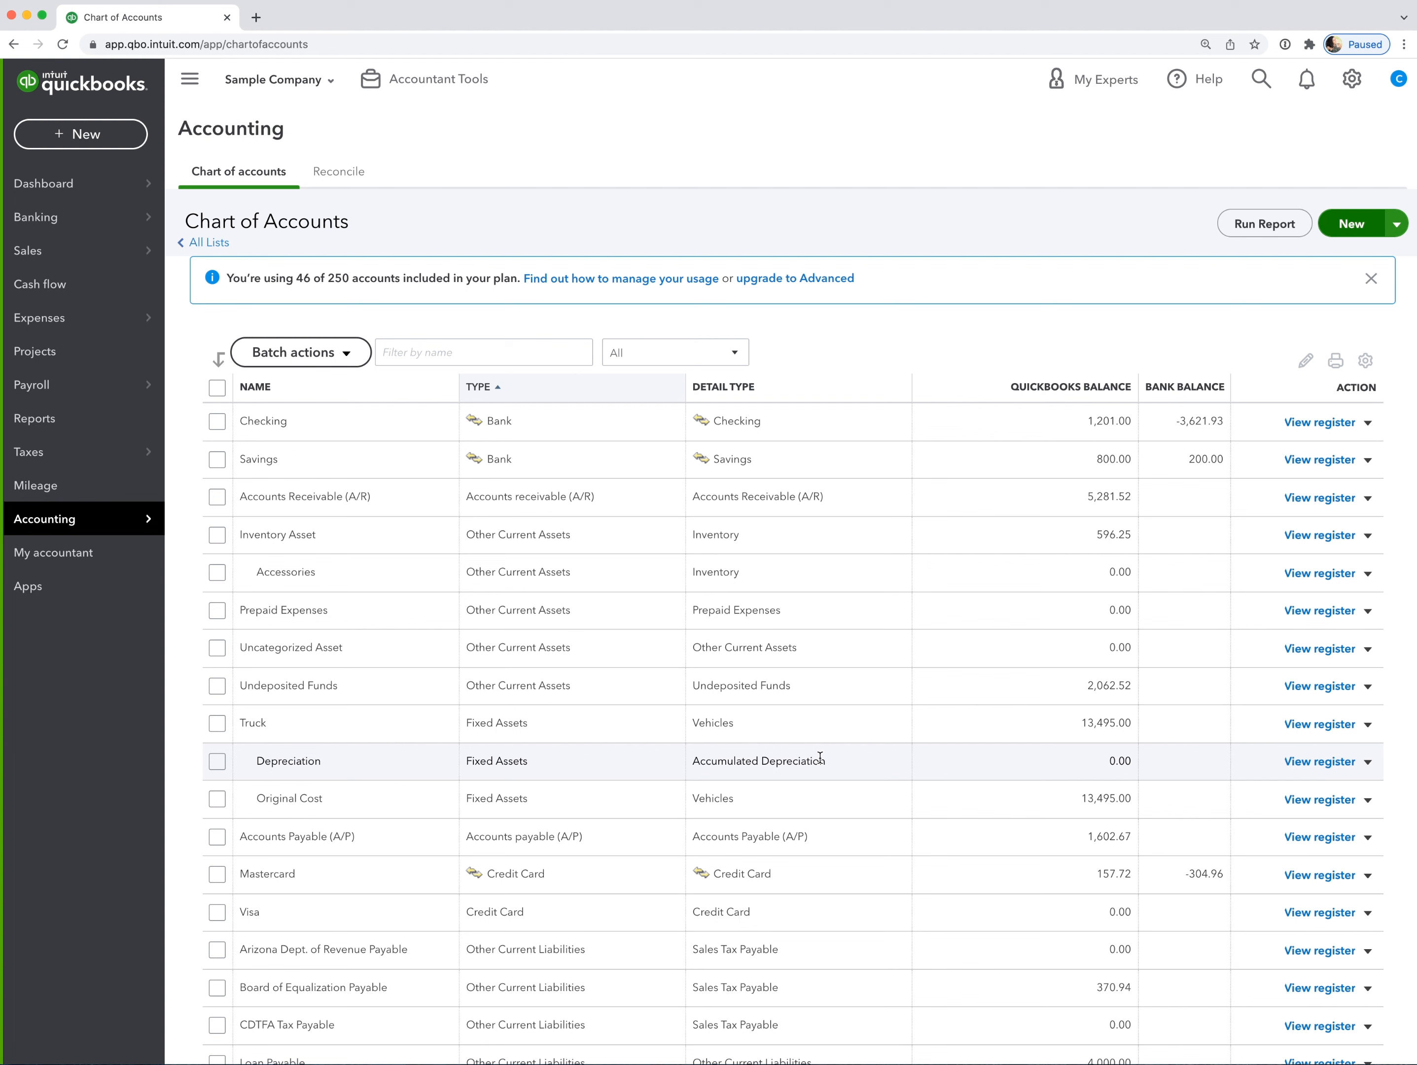
Step: Start a new Other Current Liabilities account with detail type Loan Payable and place the cursor at the end of its name
scroll(703, 835, "down", 5)
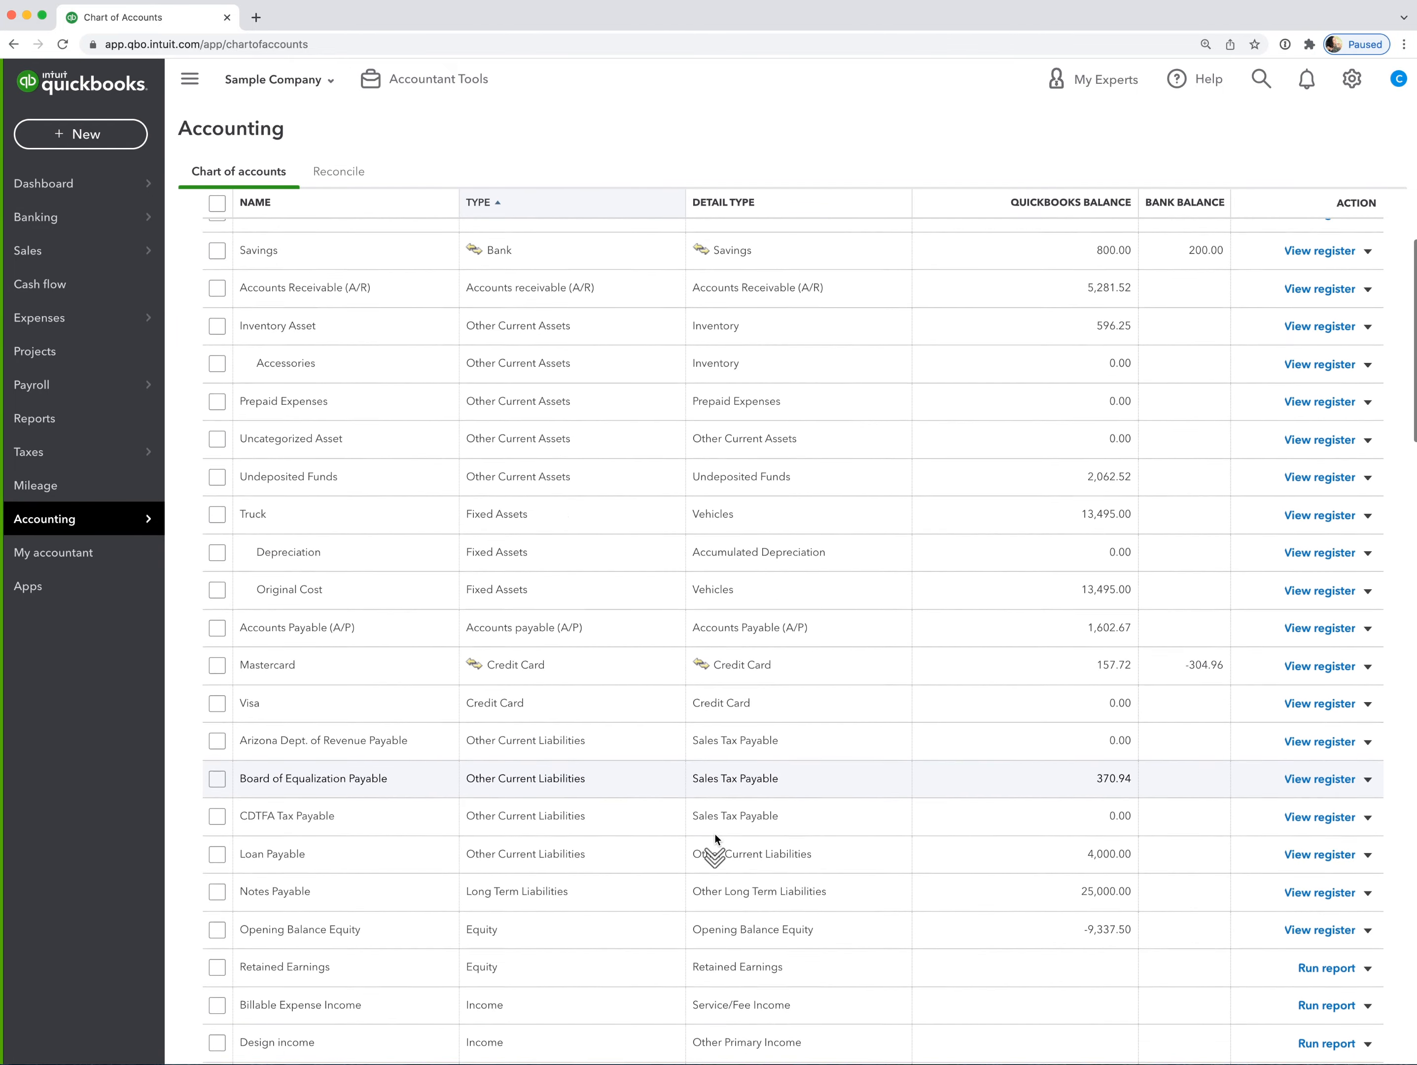
scroll(718, 841, "down", 3)
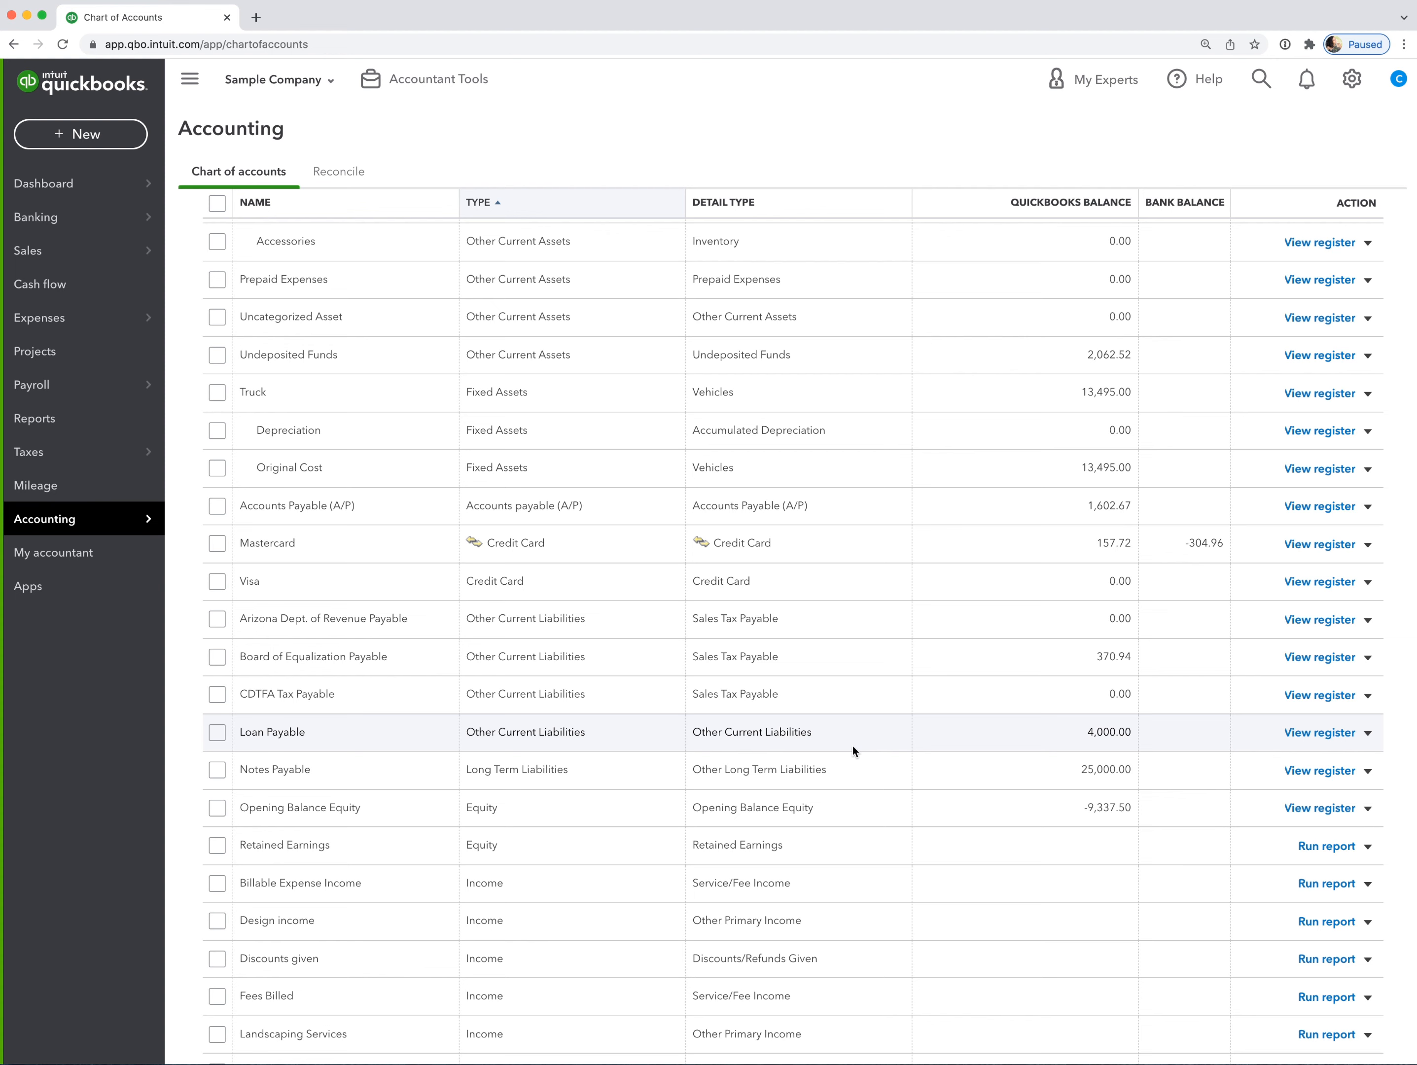
scroll(853, 751, "up", 5)
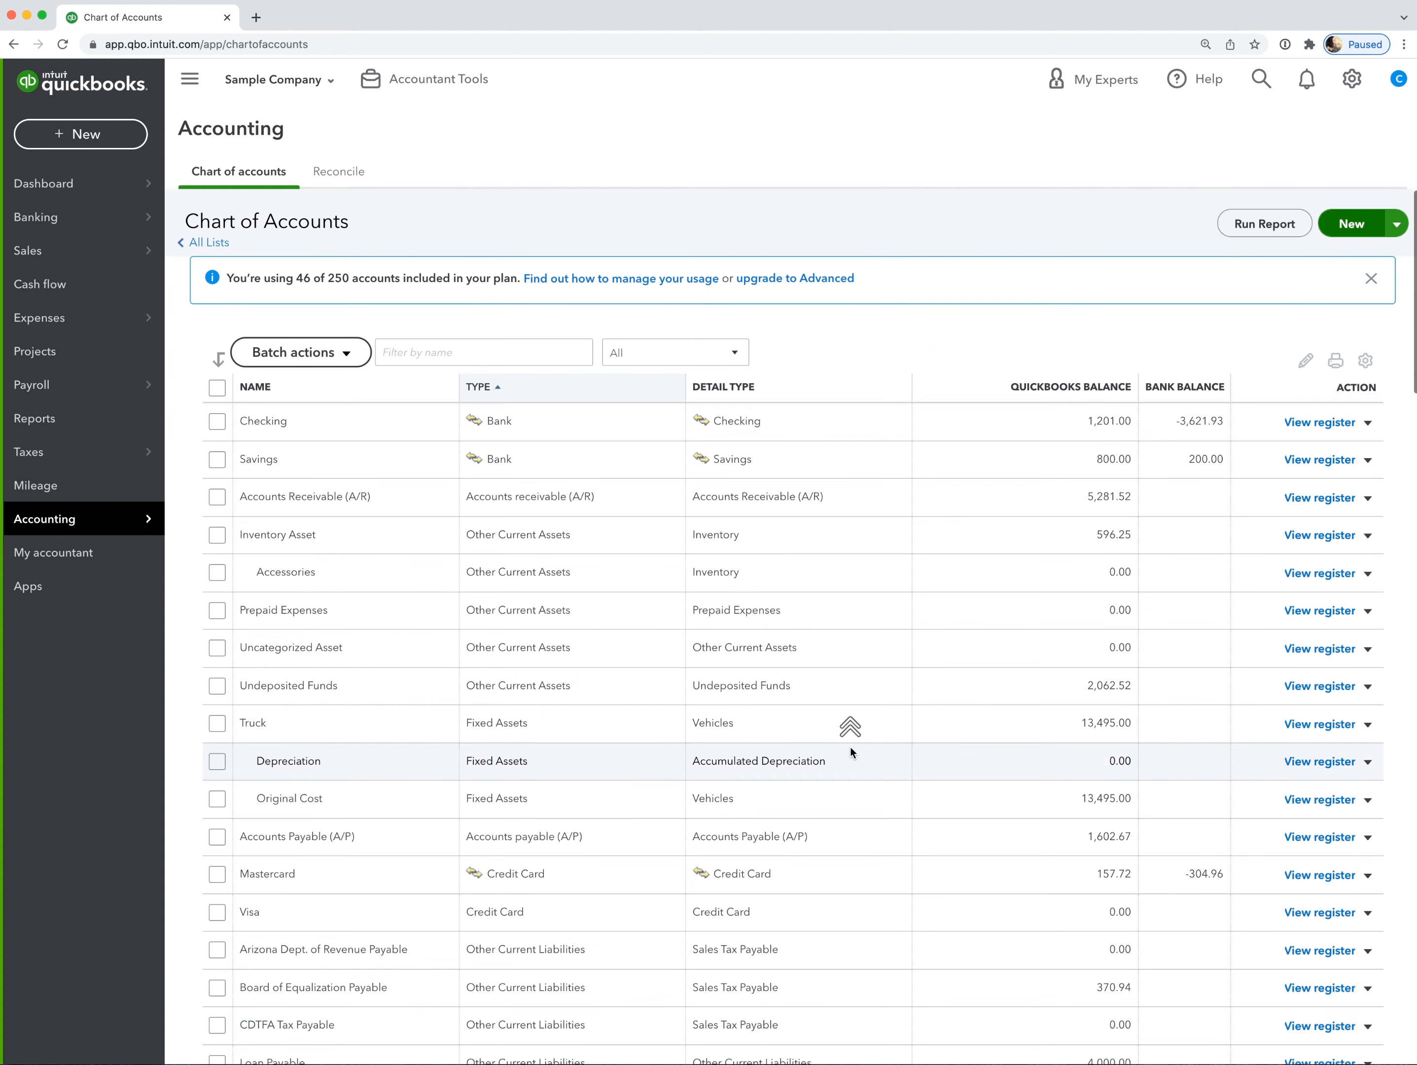
left_click(1341, 224)
left_click(645, 374)
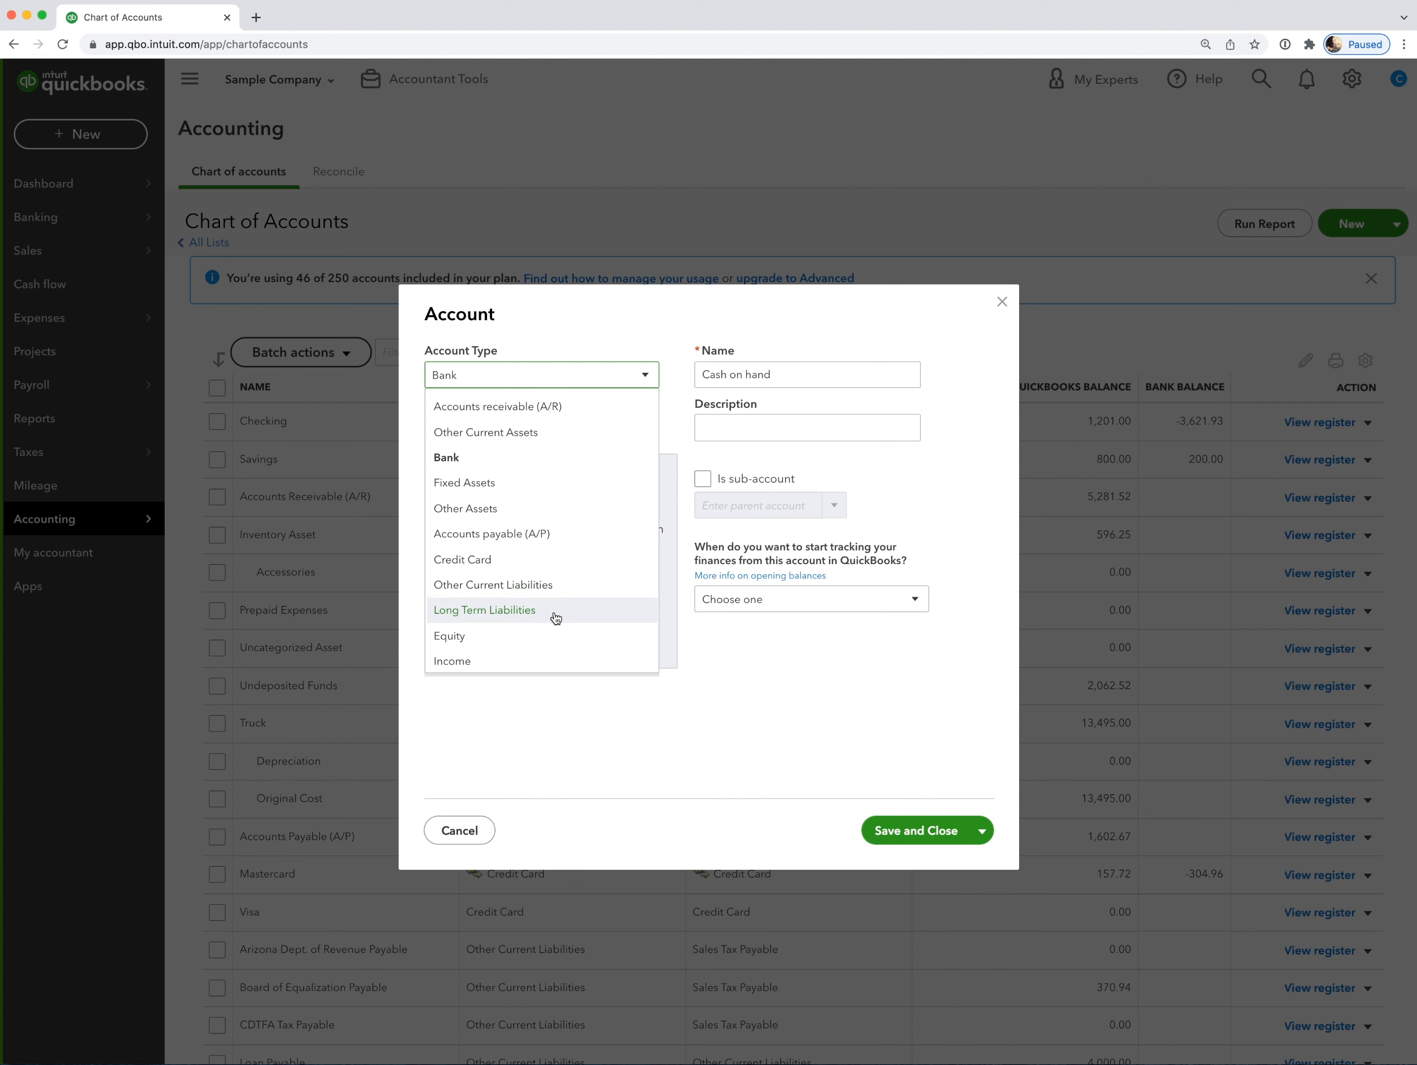
left_click(556, 585)
left_click(644, 428)
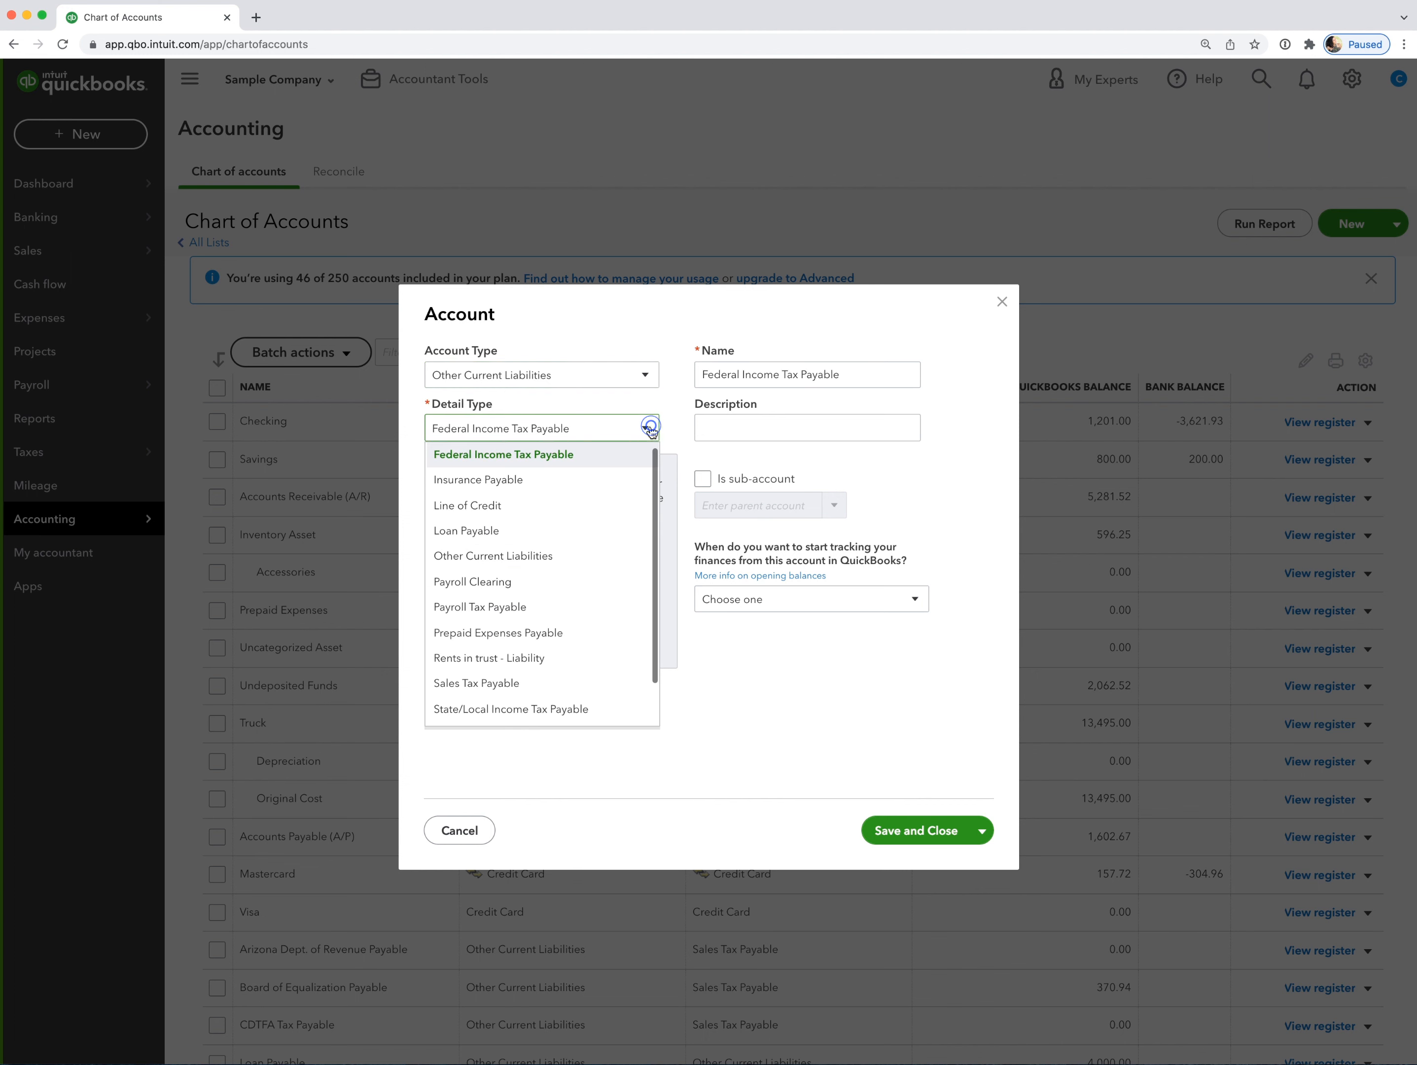
left_click(563, 530)
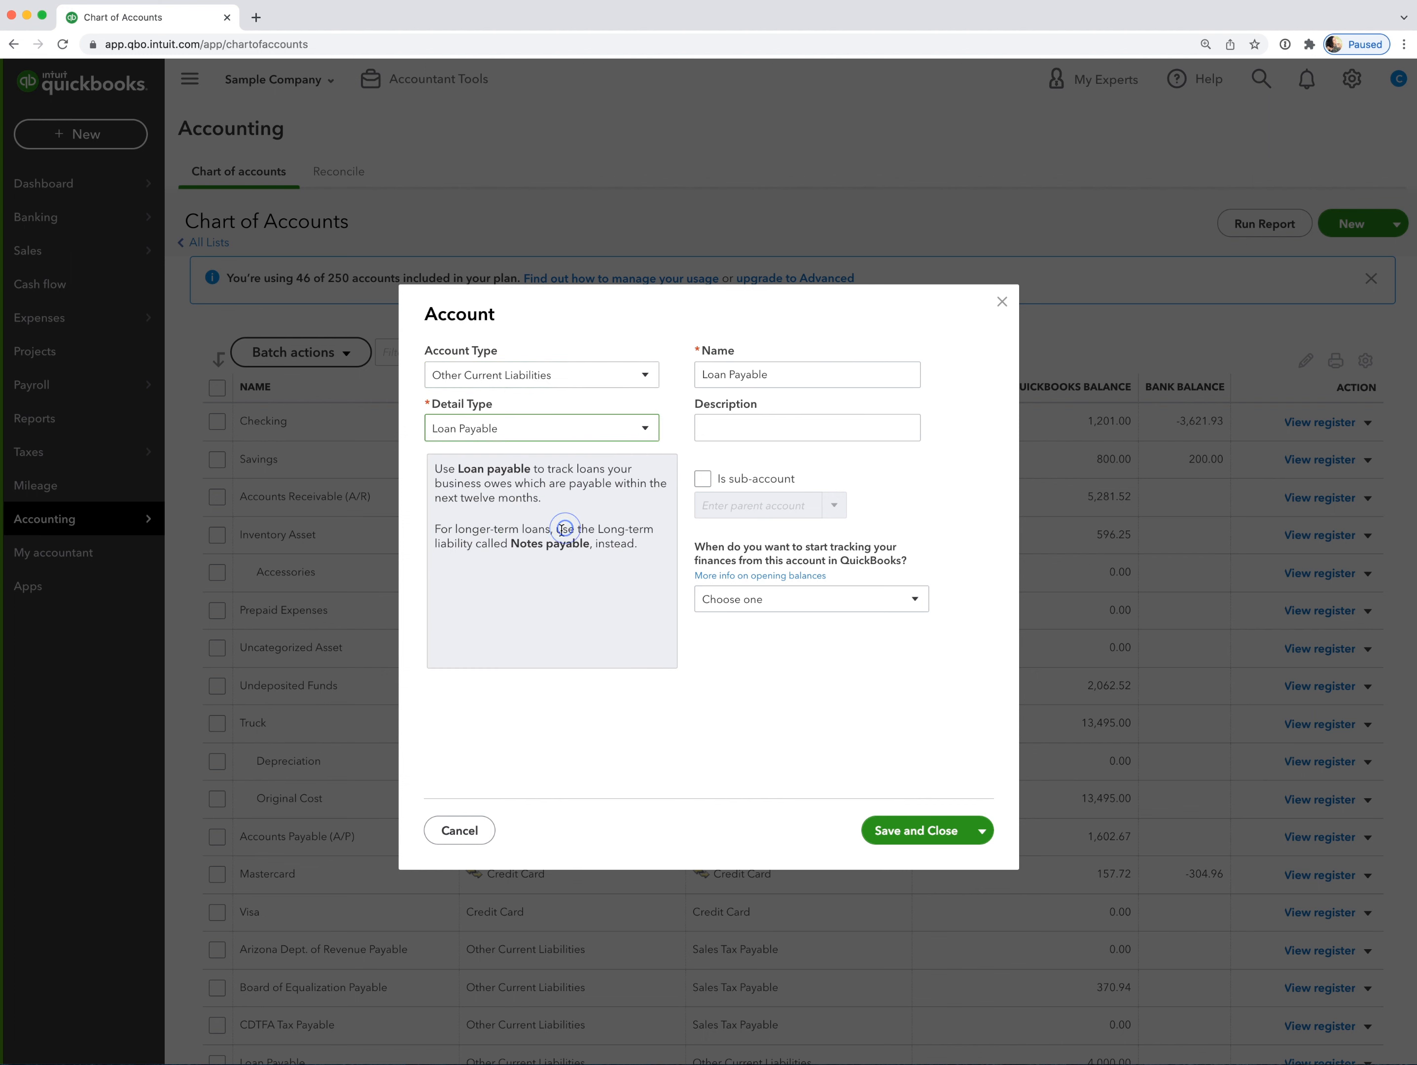
left_click(813, 374)
left_click(813, 374)
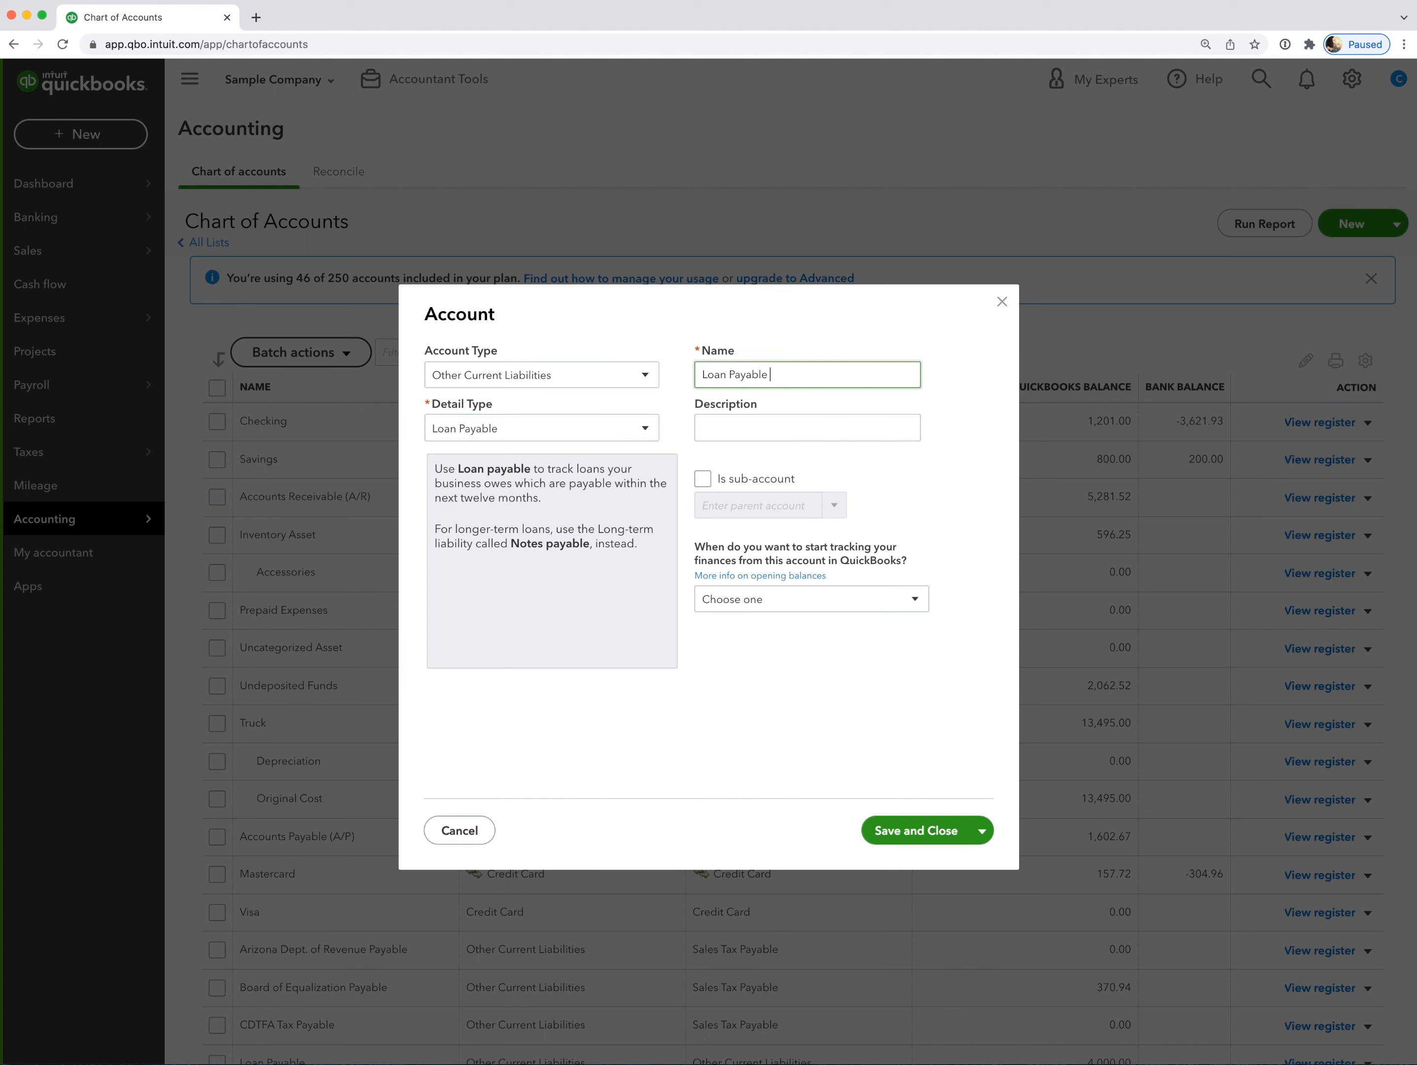
type("- Investor")
key("BackSpace")
key("BackSpace")
key("BackSpace")
key("BackSpace")
key("BackSpace")
key("BackSpace")
type("PPP")
key("BackSpace")
key("BackSpace")
key("BackSpace")
key("BackSpace")
key("BackSpace")
key("BackSpace")
Step: Complete the account name as Loan Payable - PPP and save the account
type("- PPP")
left_click(929, 832)
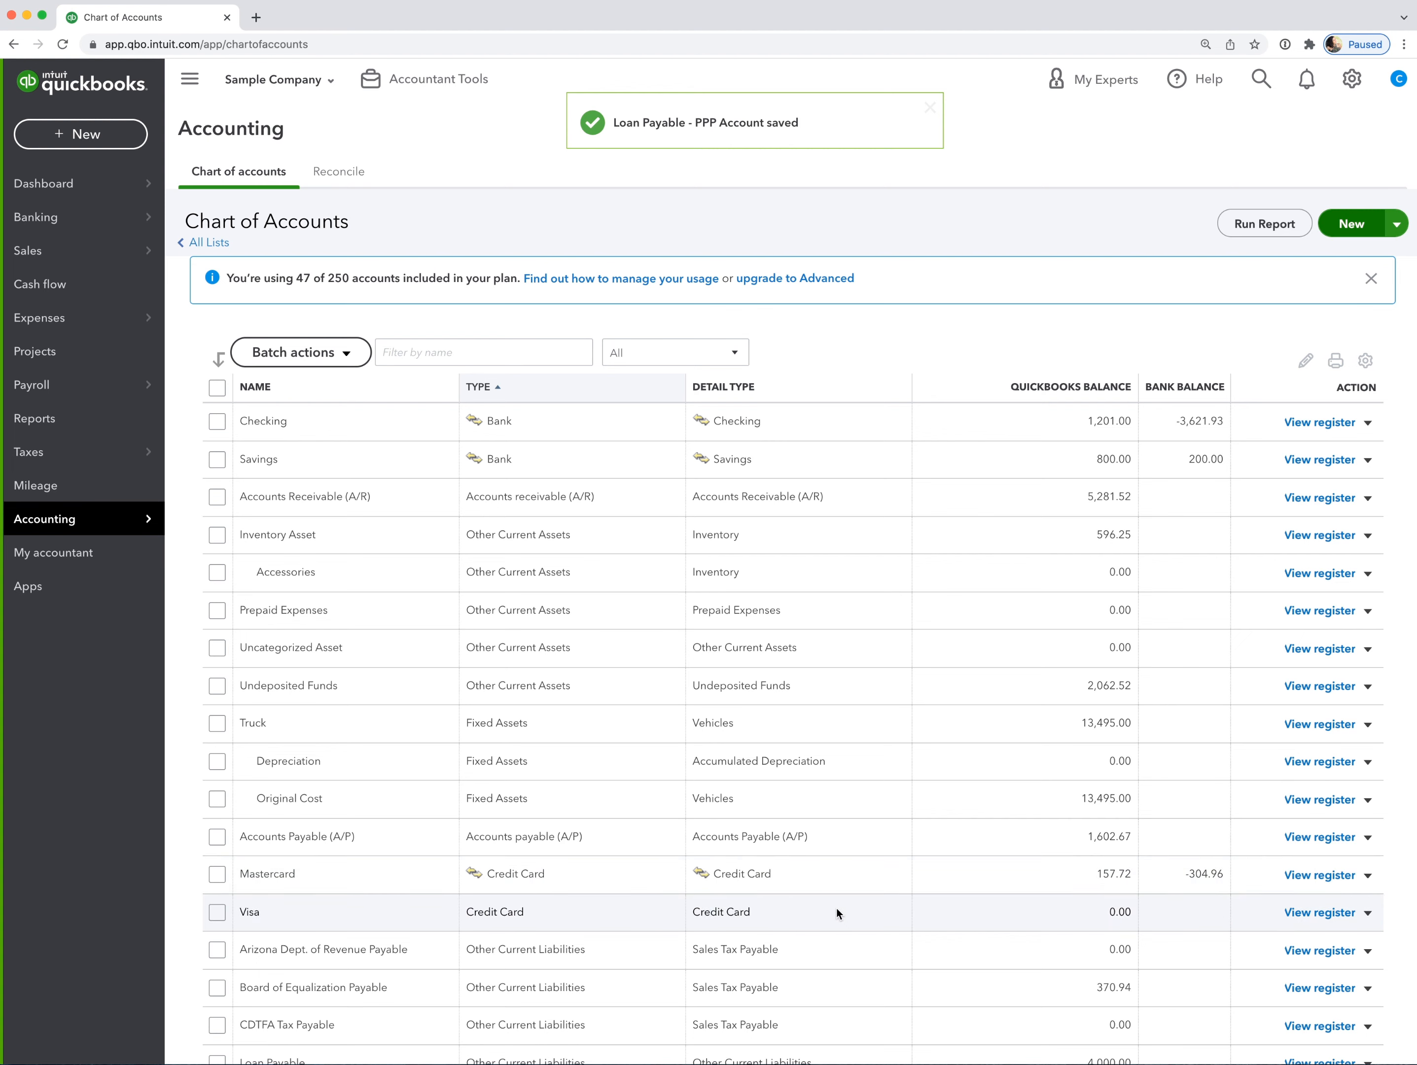
scroll(837, 914, "down", 3)
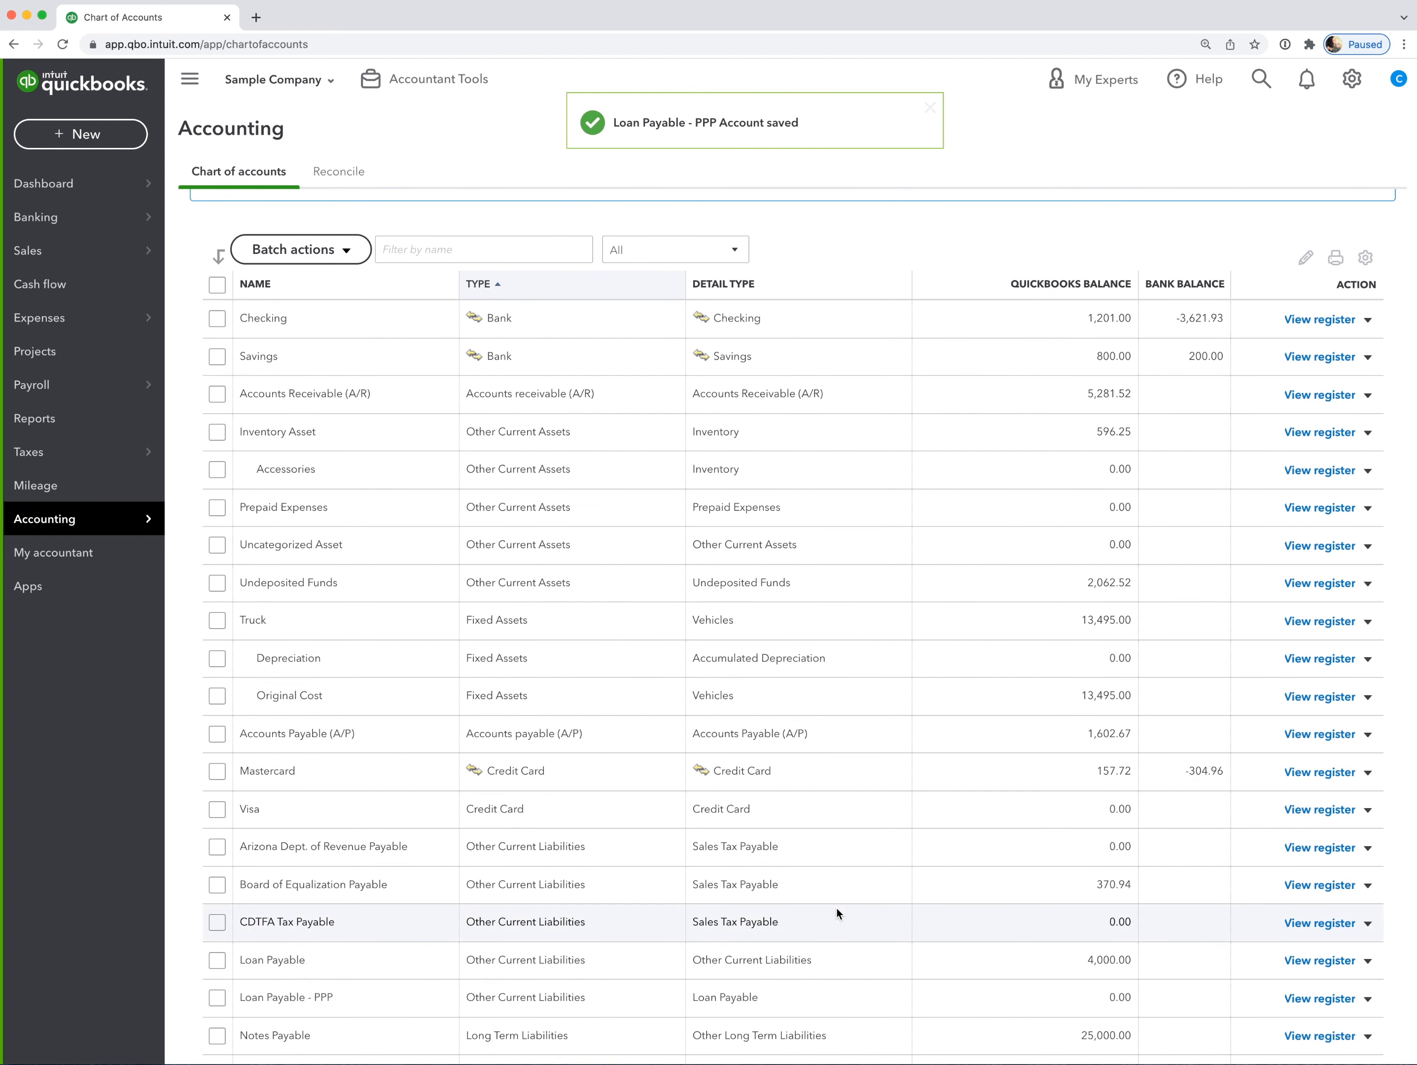